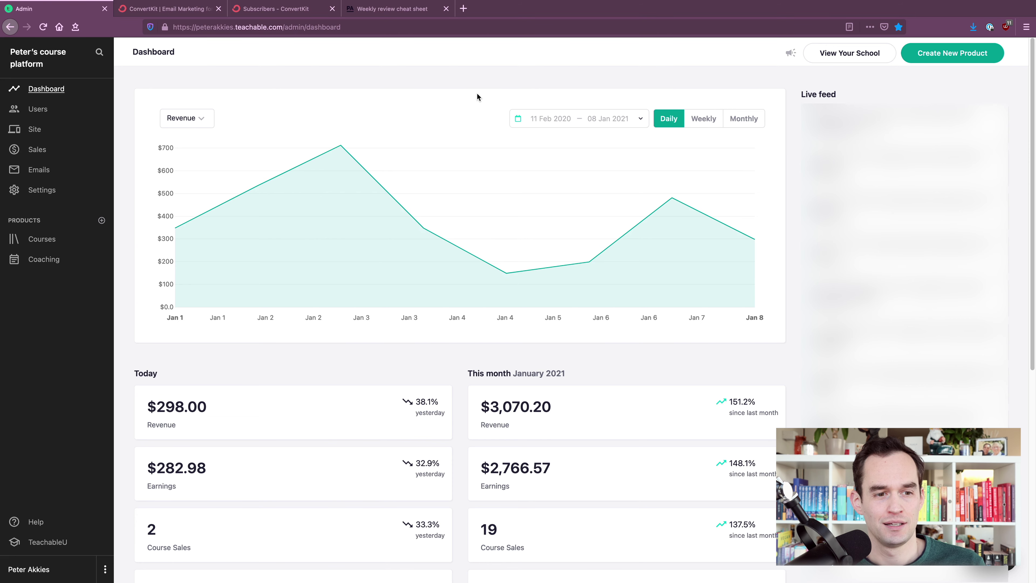
Open the curriculum of the Get Stuff Done with OmniFocus 3 course.
left_click(42, 240)
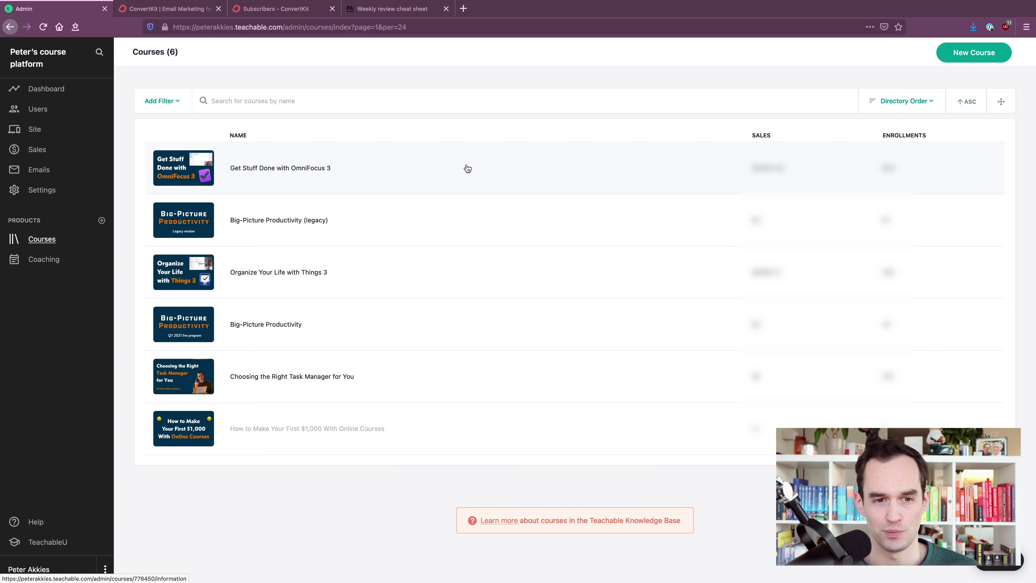
left_click(468, 169)
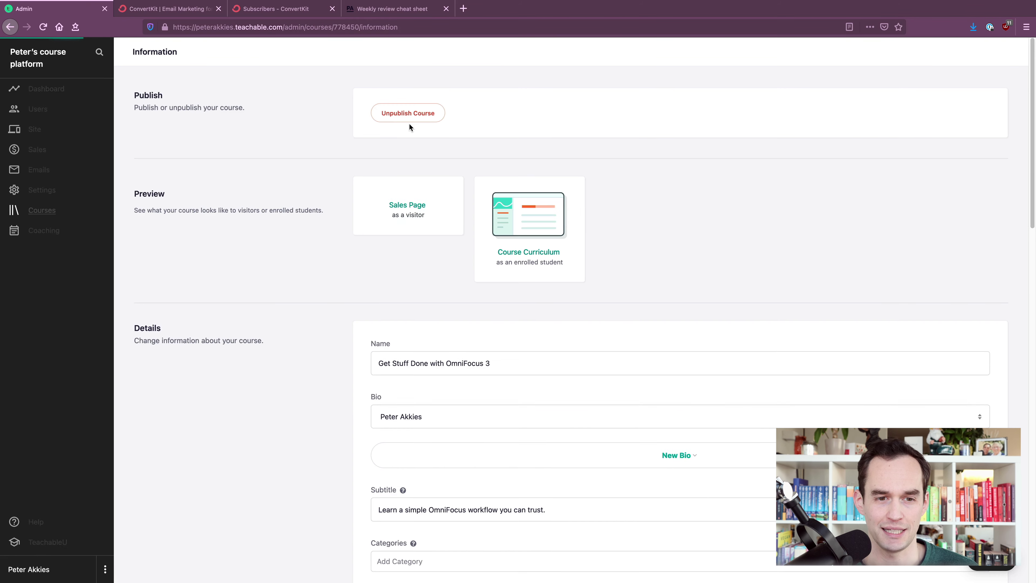
left_click(54, 182)
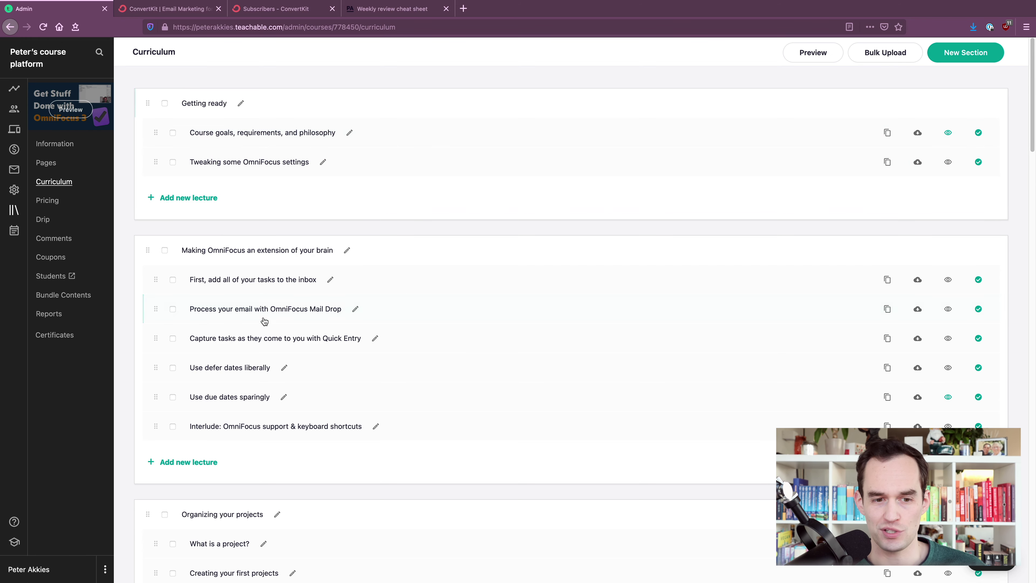
scroll(328, 268, "down", 5)
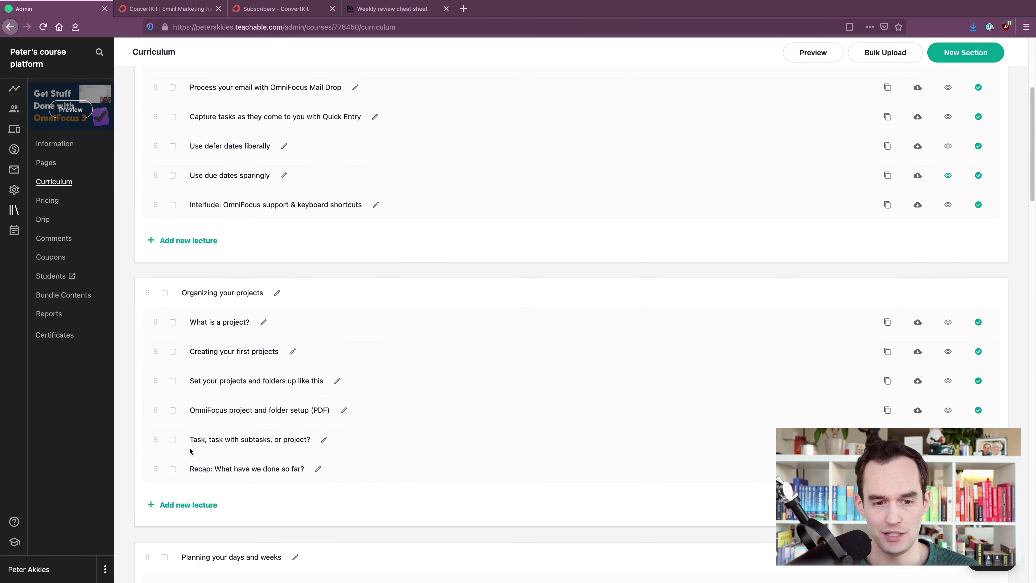
scroll(377, 280, "up", 5)
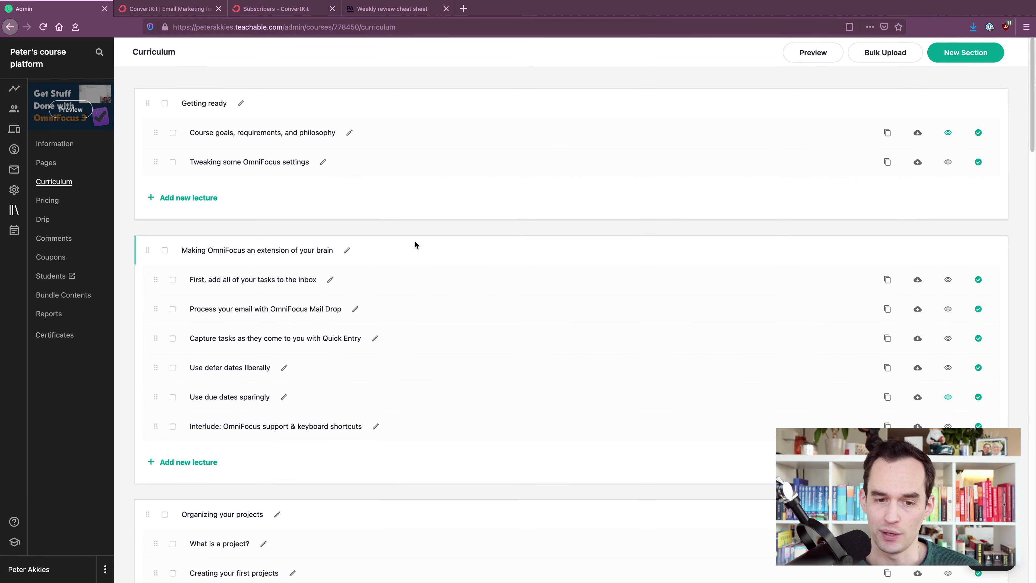
Open the Process your email with OmniFocus Mail Drop lecture and preview it as a student.
left_click(262, 314)
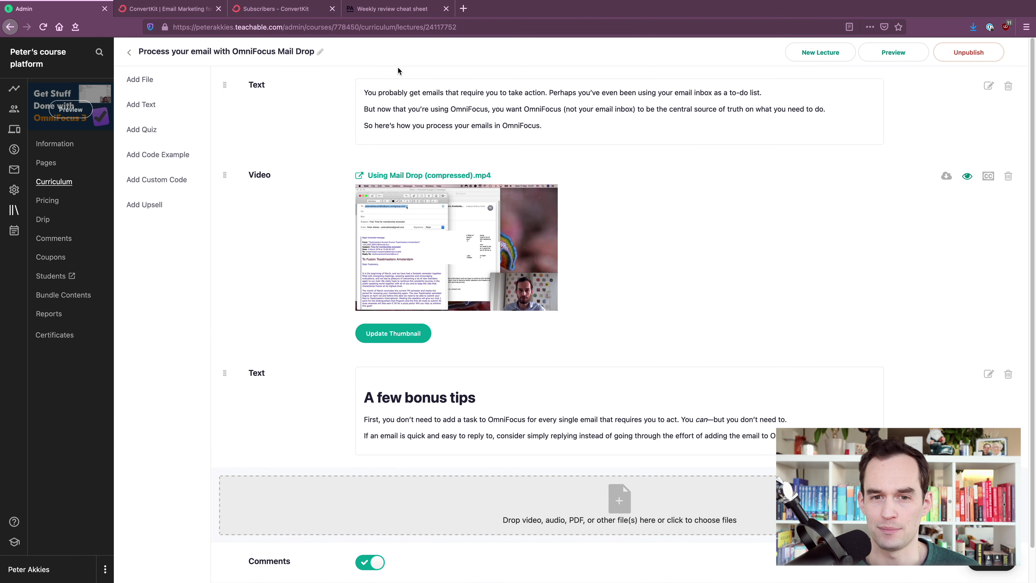
left_click(514, 122)
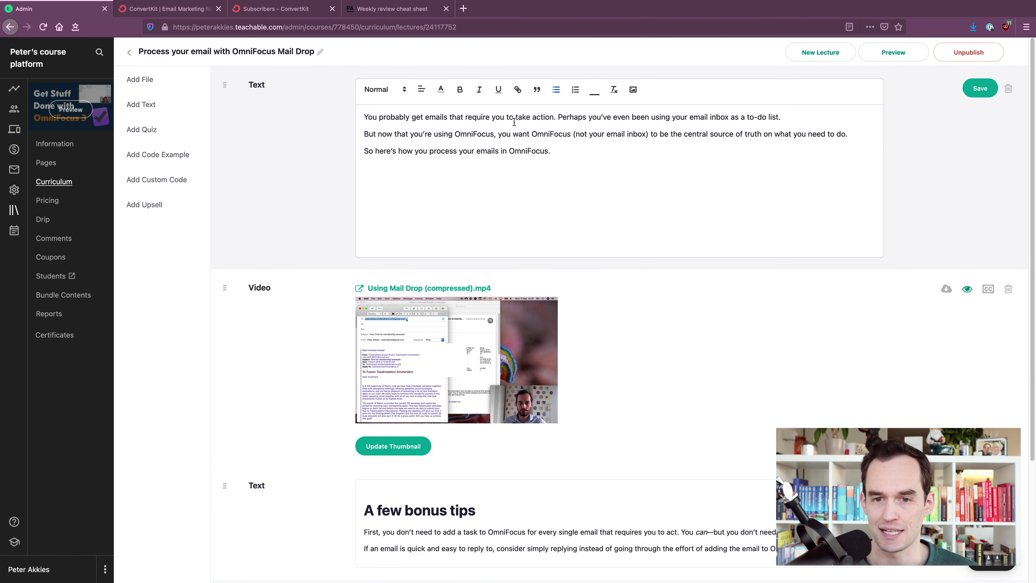
scroll(474, 365, "down", 4)
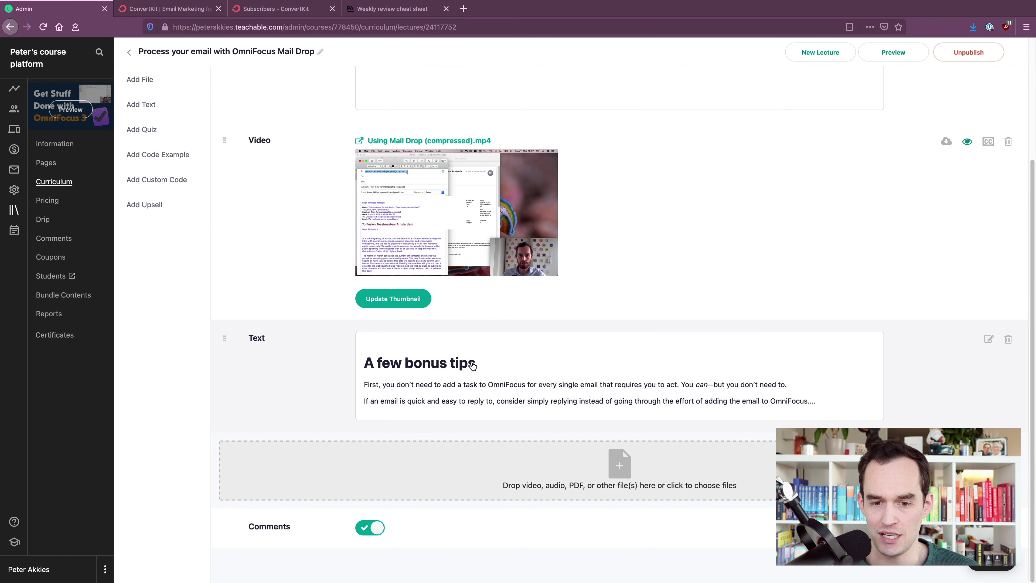
scroll(632, 183, "up", 4)
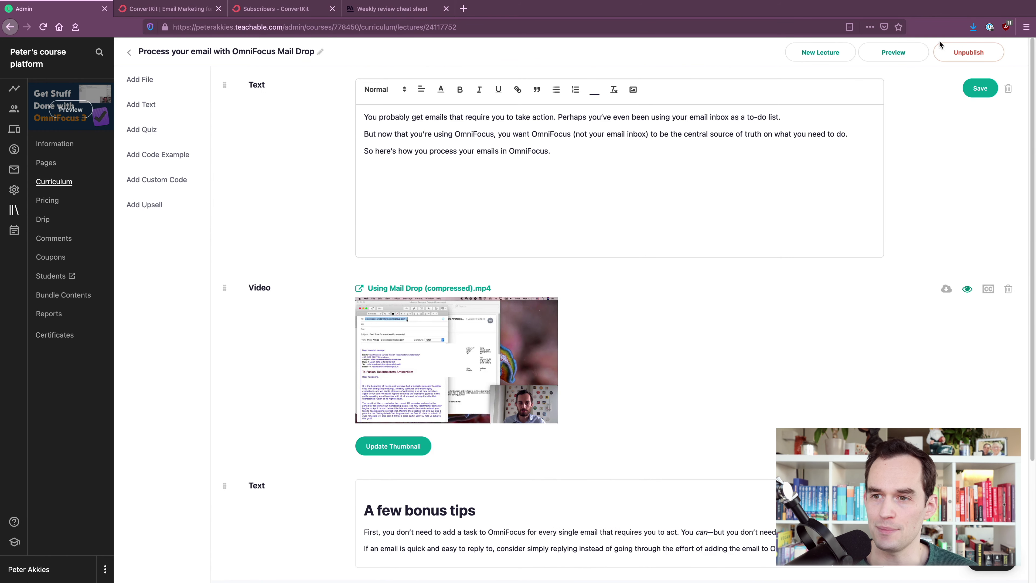
left_click(895, 51)
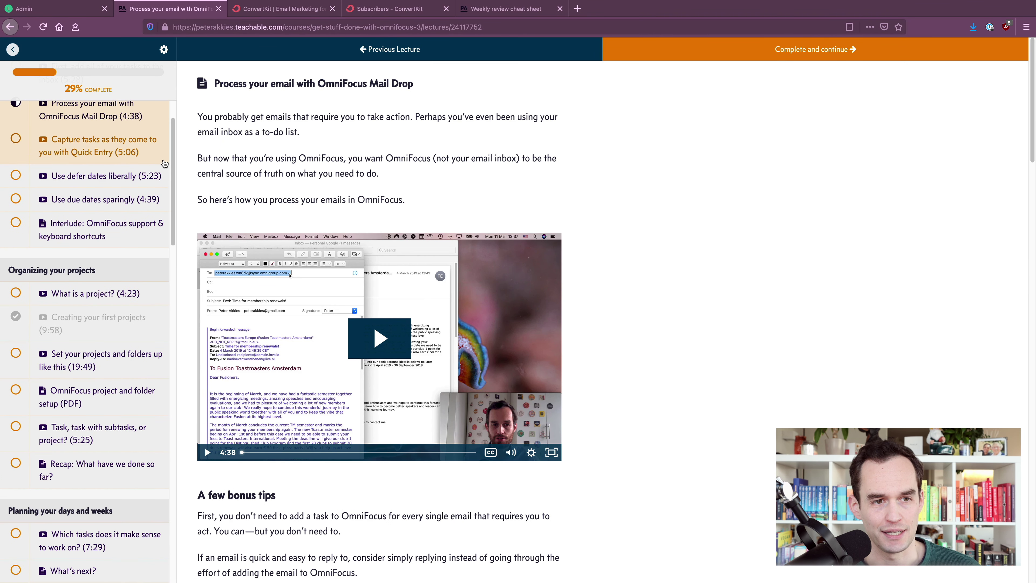
Play and then pause the Mail Drop lecture video in the student preview.
left_click_drag(171, 143, 179, 76)
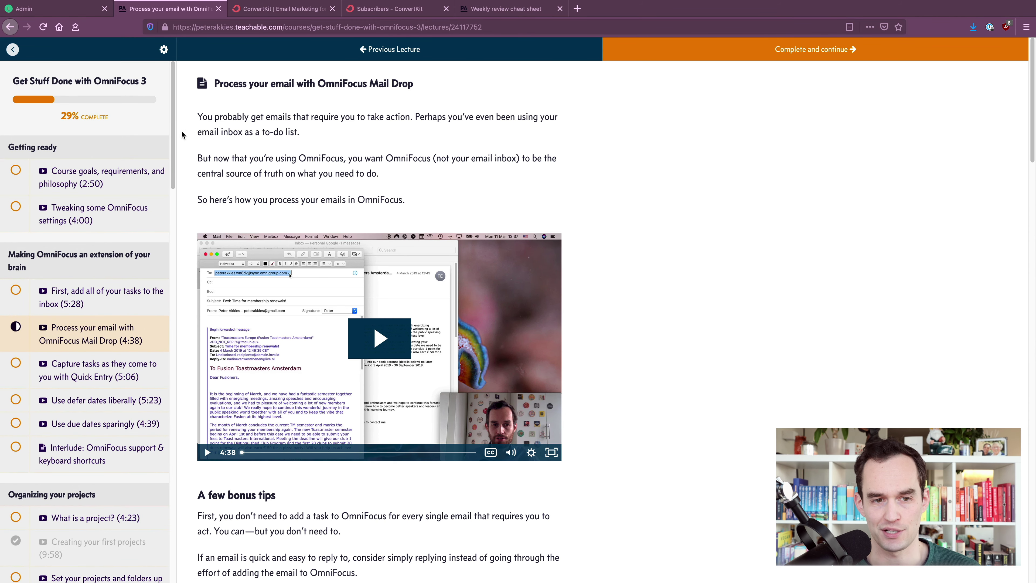
scroll(163, 135, "down", 3)
scroll(164, 135, "up", 3)
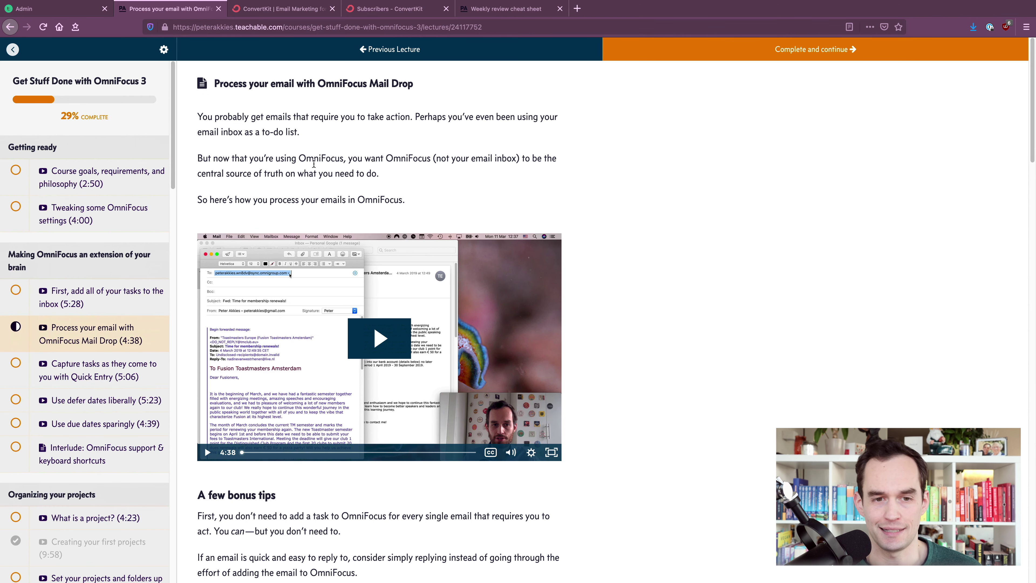
left_click(381, 338)
scroll(388, 332, "down", 2)
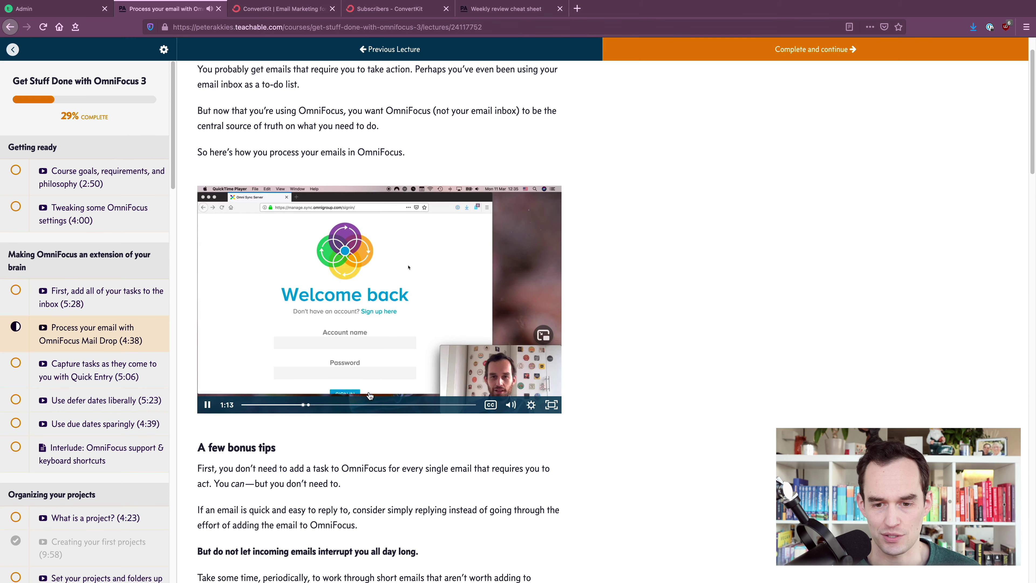
left_click(452, 291)
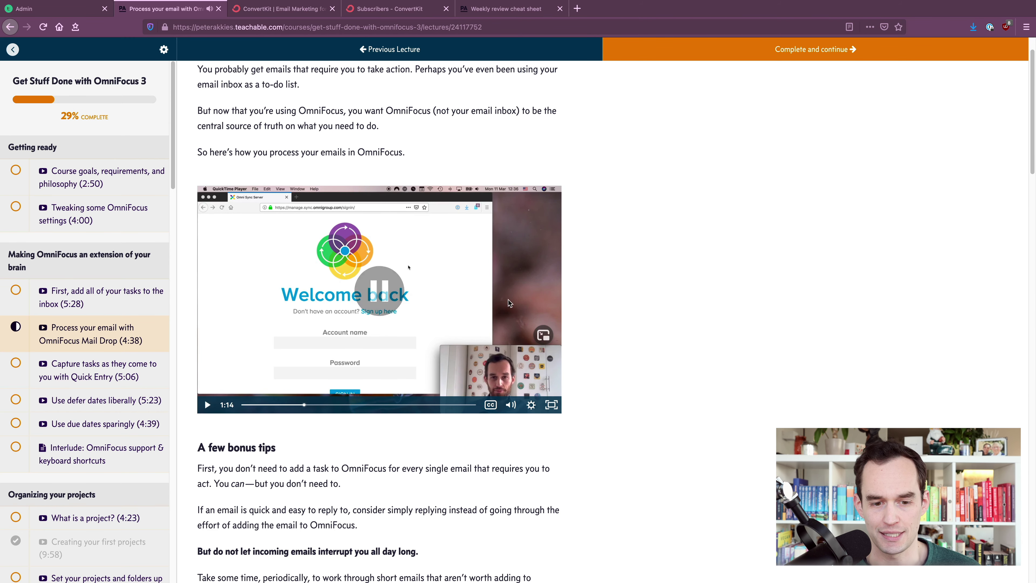
Scroll down to the Discussion box, then return to the course admin tab.
scroll(508, 299, "down", 20)
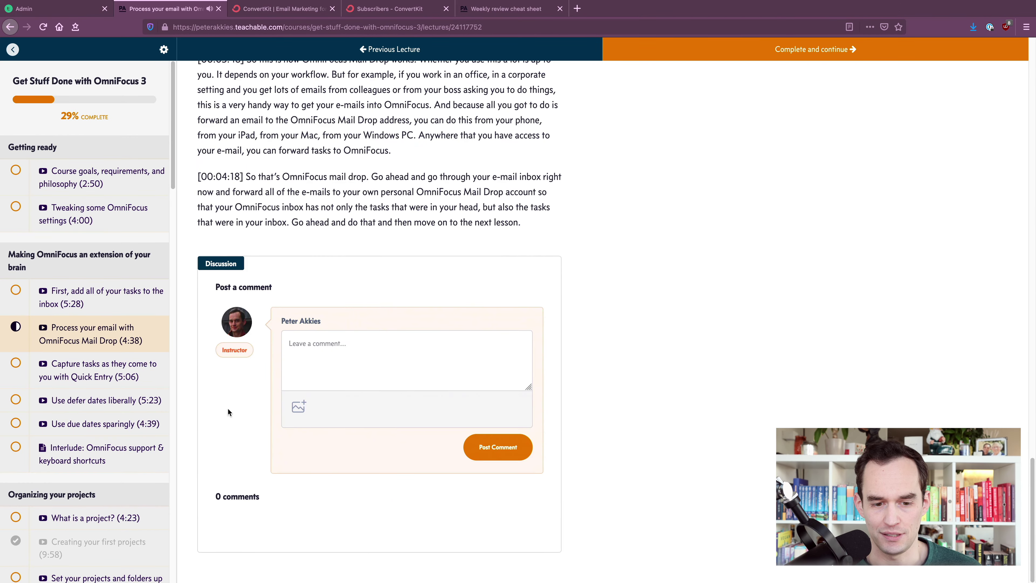
scroll(287, 395, "up", 20)
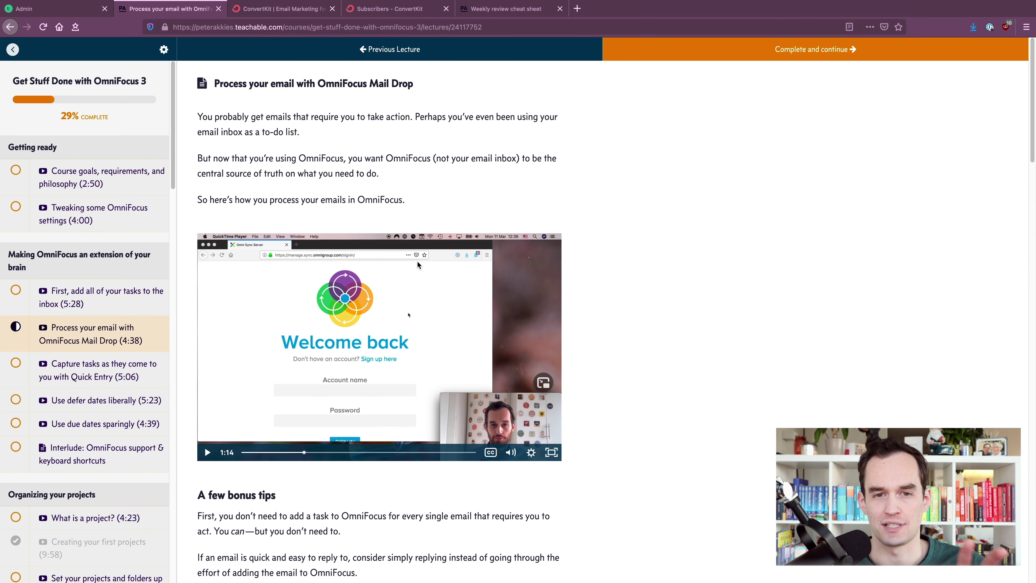
left_click(89, 11)
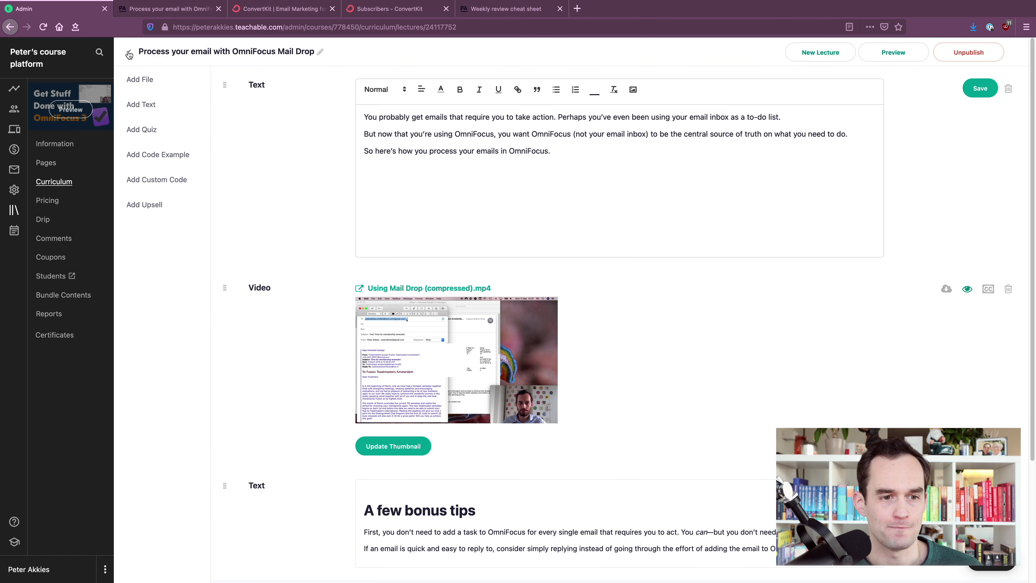
Inspect the course pricing plans and Regular Edition details, then return to all courses.
left_click(53, 199)
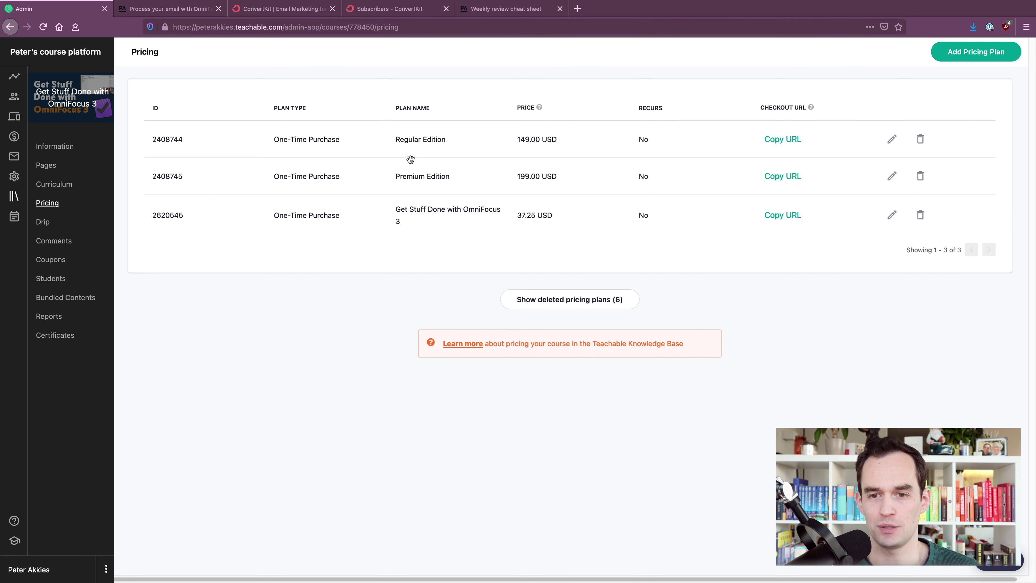
left_click(893, 141)
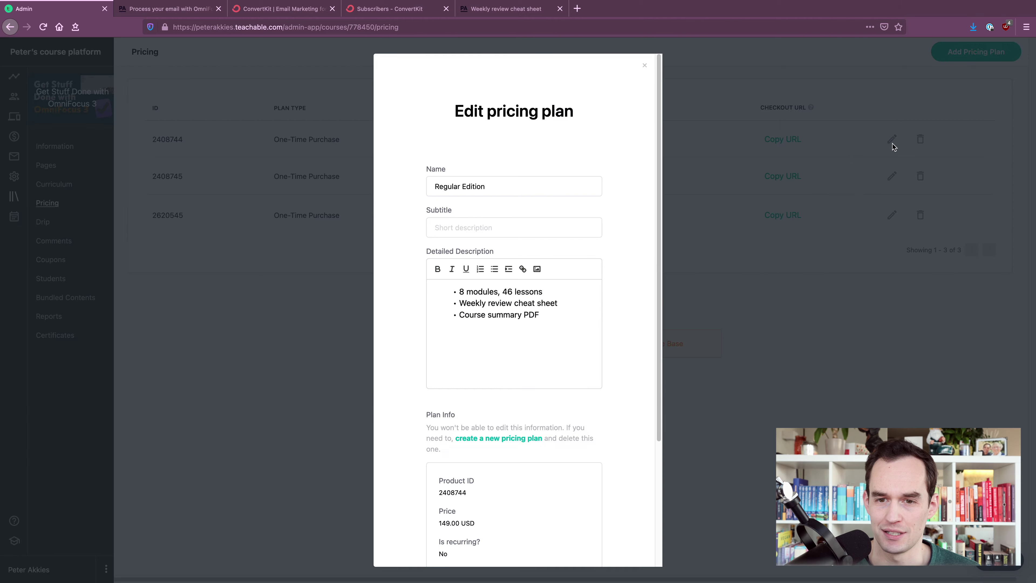
scroll(567, 306, "down", 5)
scroll(624, 133, "up", 5)
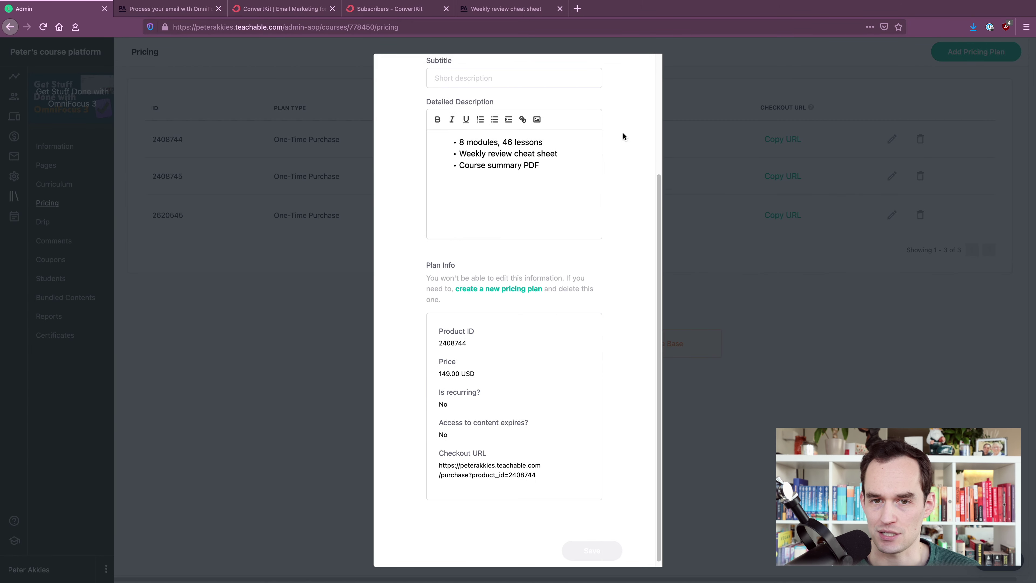
left_click(646, 67)
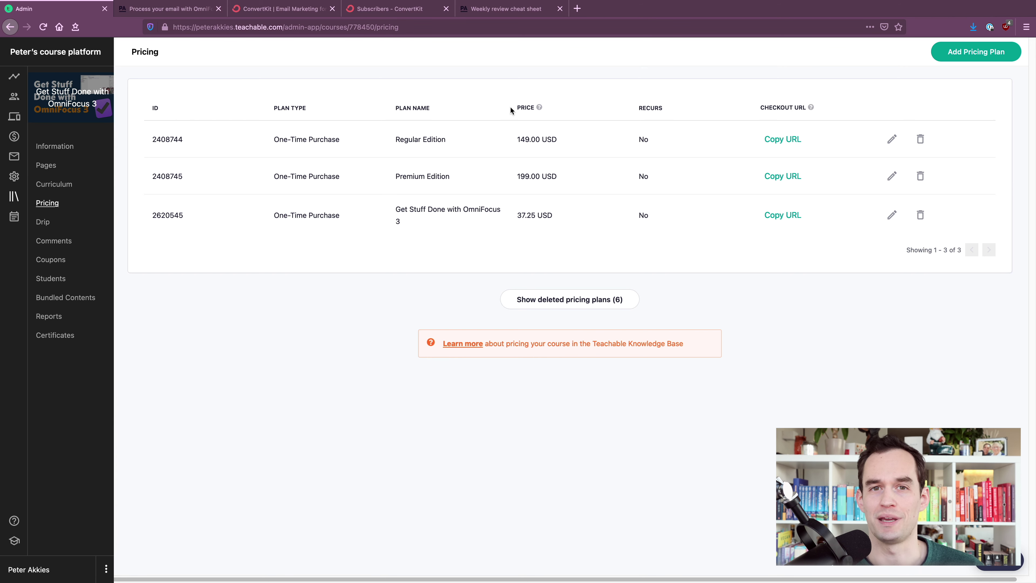
left_click(8, 215)
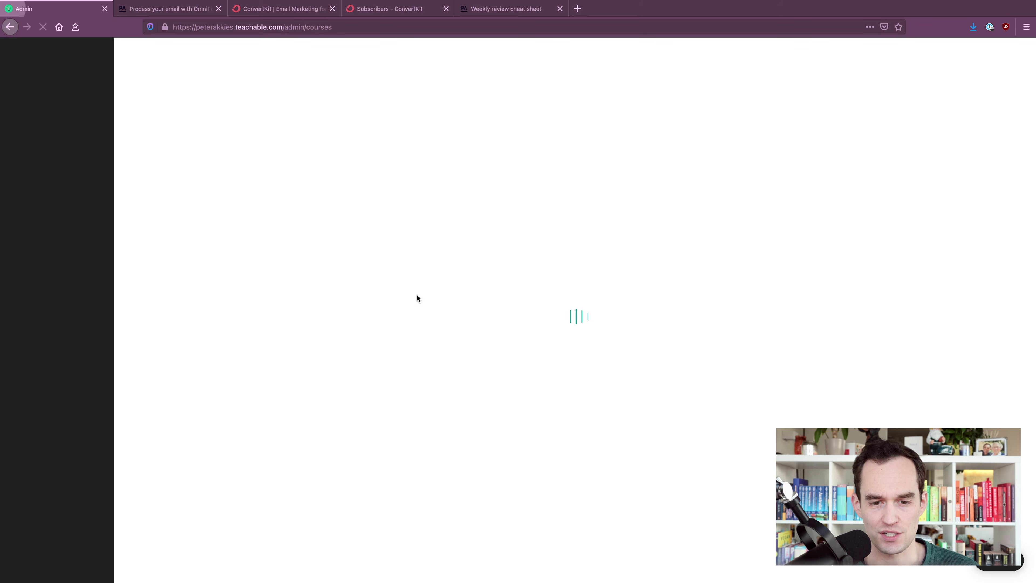
Review the Choosing the Right Task Manager for You curriculum, then open the OmniFocus 3 course.
left_click(346, 376)
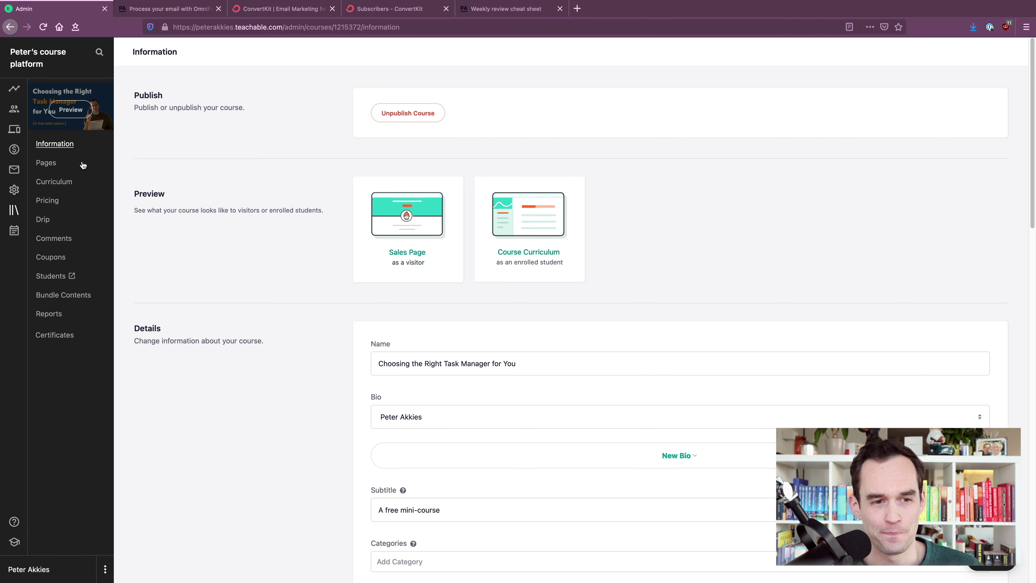
left_click(52, 181)
scroll(317, 441, "down", 2)
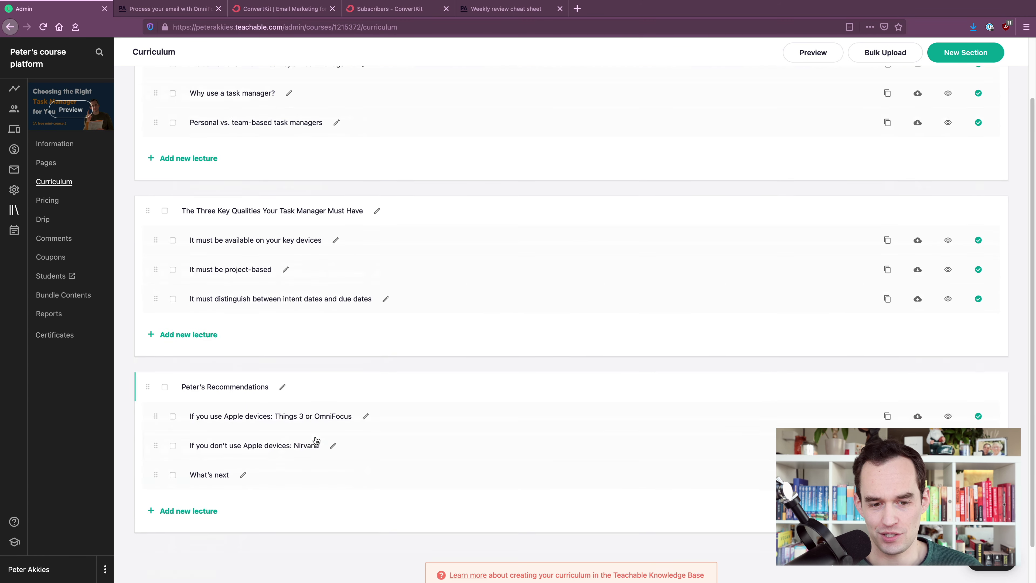
scroll(331, 285, "up", 3)
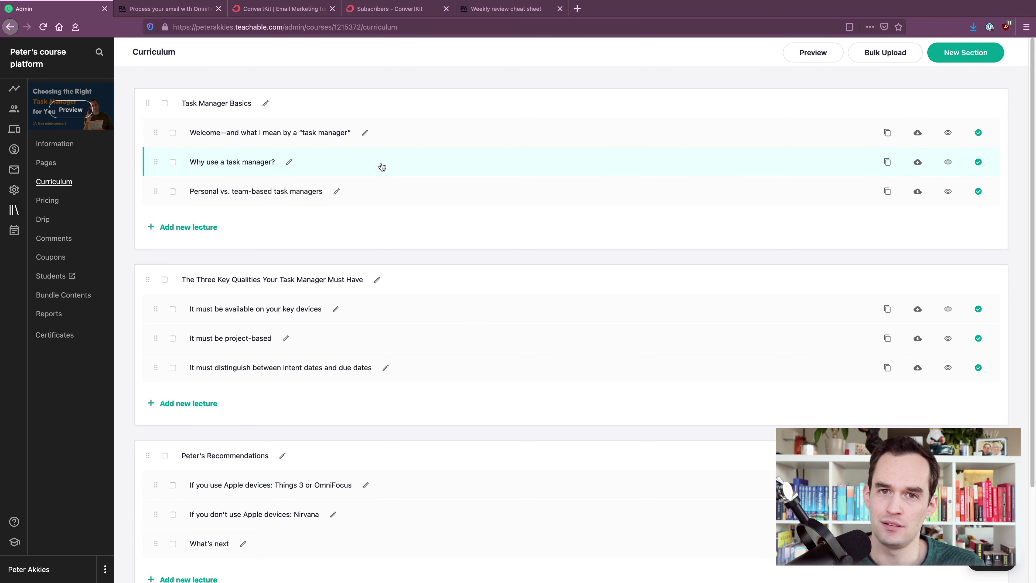
left_click(12, 212)
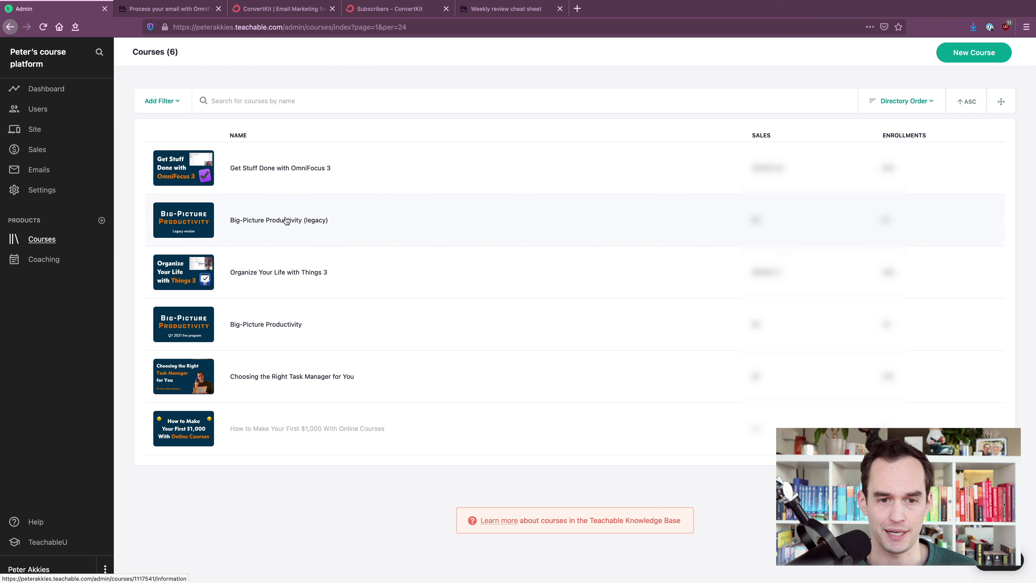
left_click(284, 171)
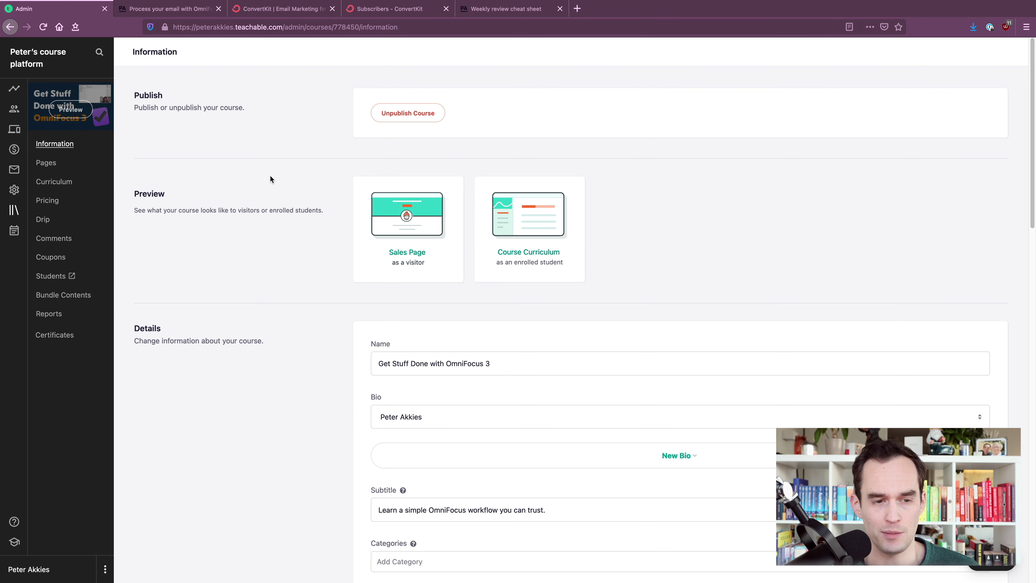
Add a templated sales page to the OmniFocus 3 course and open its live preview.
left_click(53, 163)
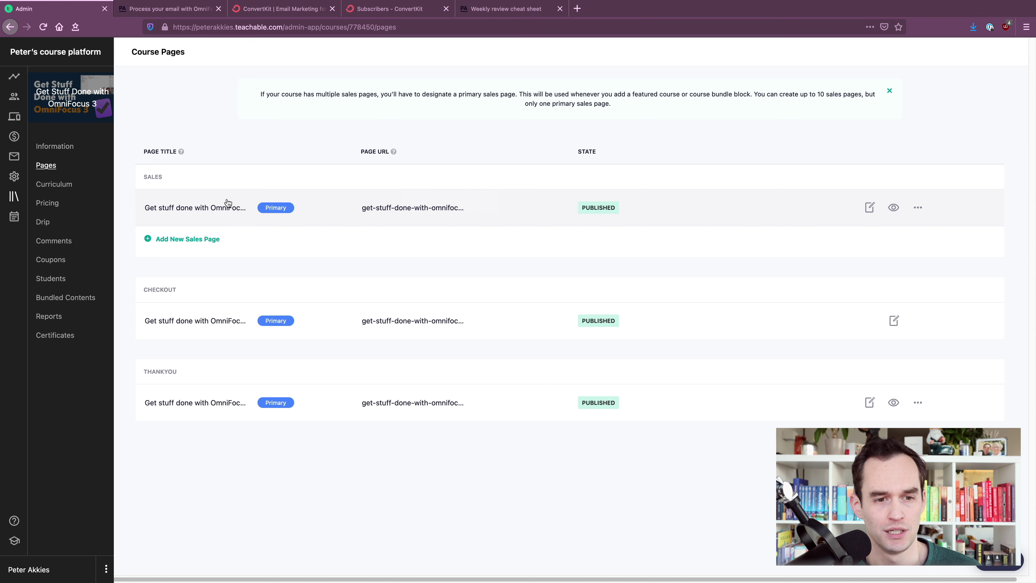
left_click(185, 240)
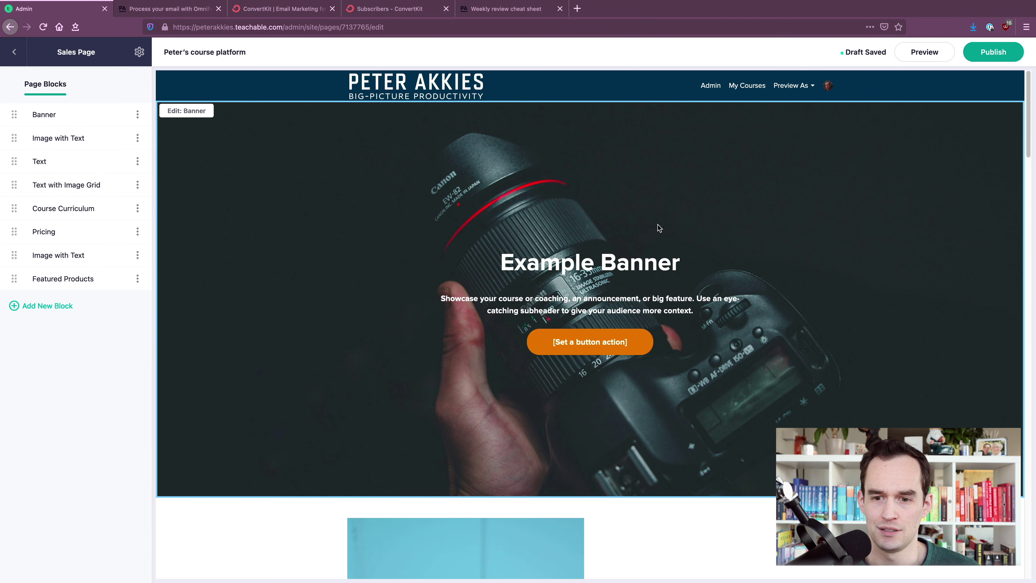
scroll(658, 225, "down", 5)
scroll(659, 231, "up", 5)
scroll(631, 319, "down", 10)
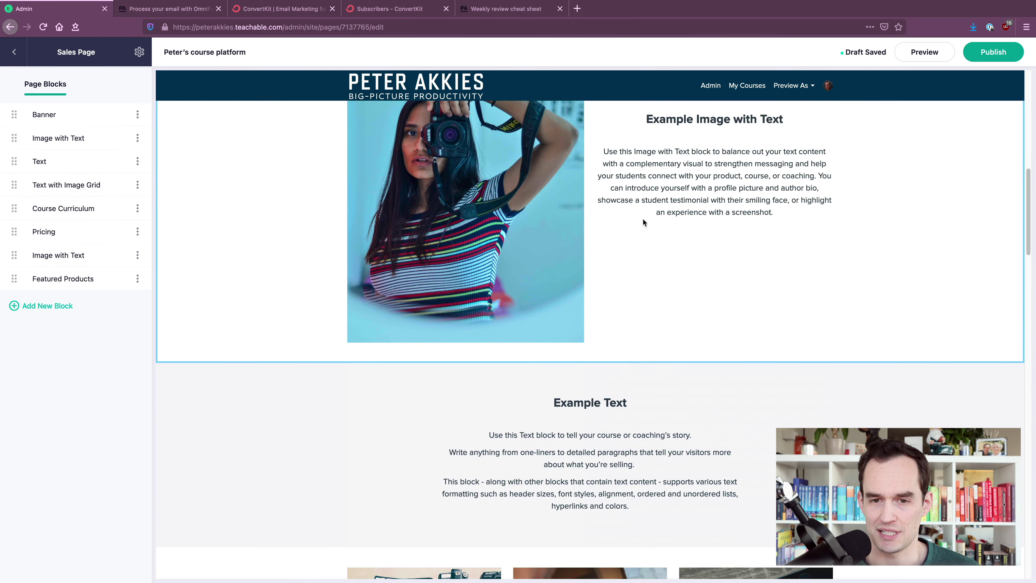
scroll(661, 277, "down", 8)
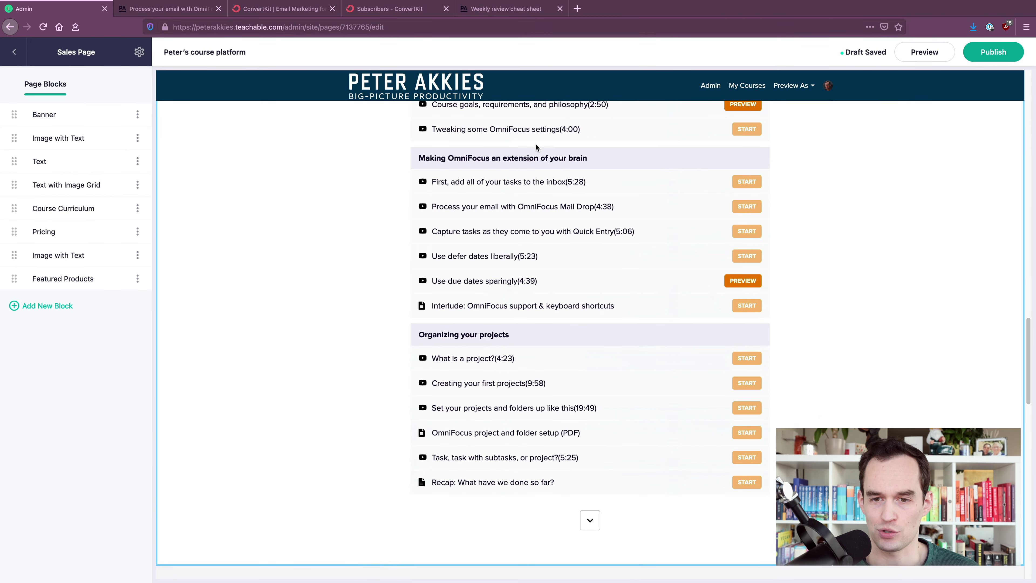
scroll(454, 305, "up", 5)
scroll(542, 264, "down", 4)
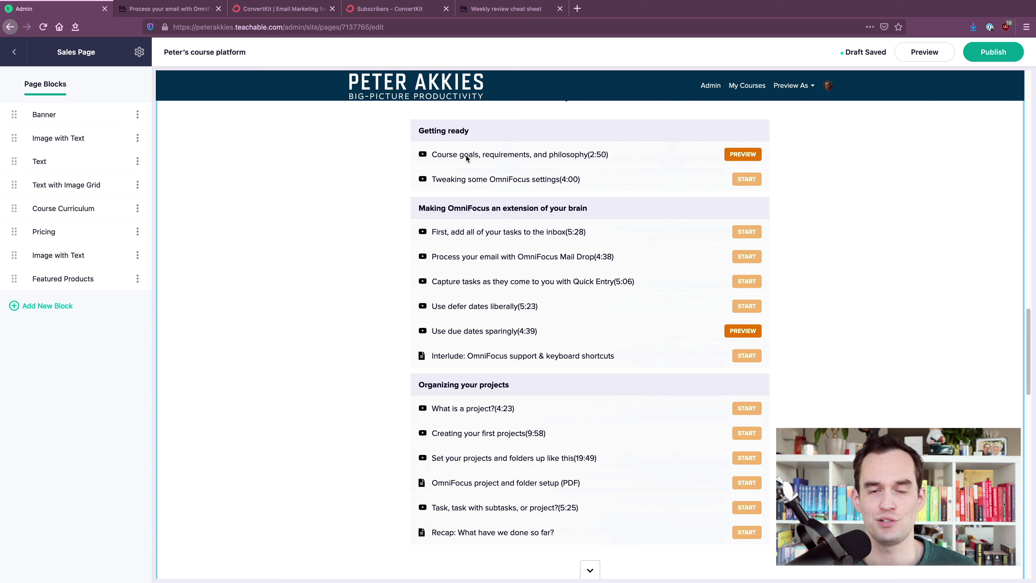
scroll(588, 363, "down", 3)
left_click(596, 432)
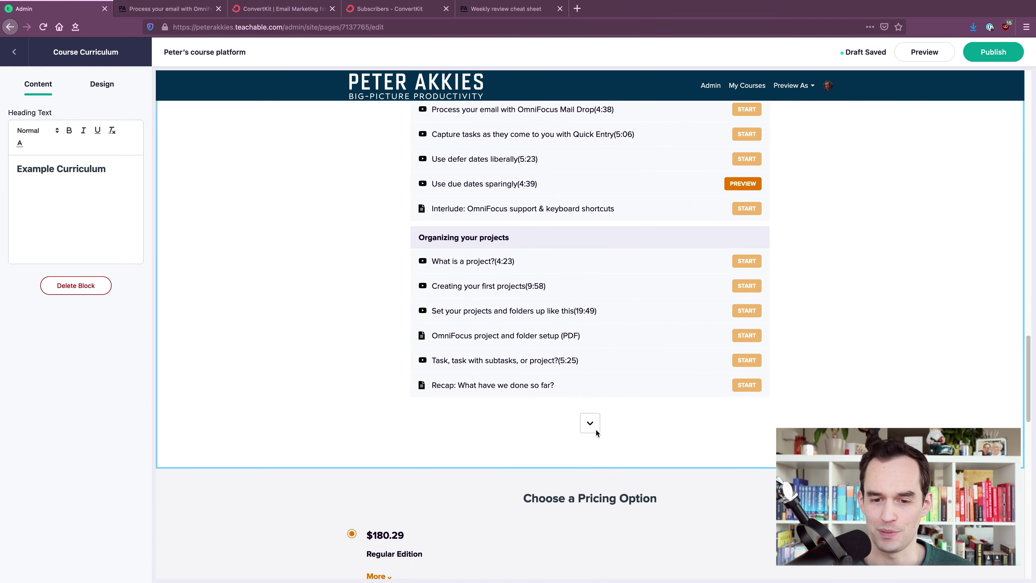
left_click(925, 51)
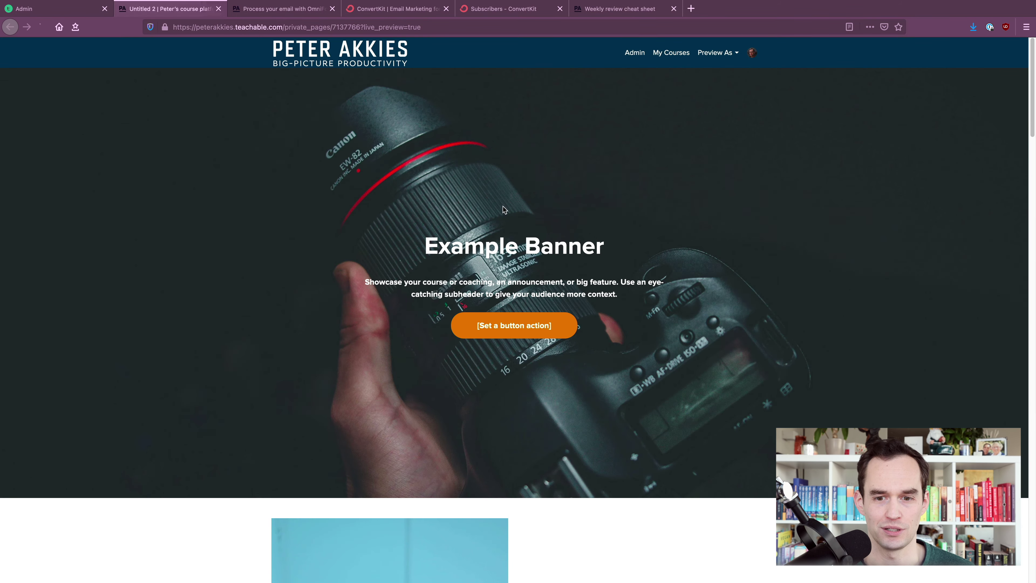
Expand the full curriculum list and pricing feature details in the preview, then close it.
scroll(530, 208, "down", 10)
scroll(572, 214, "down", 20)
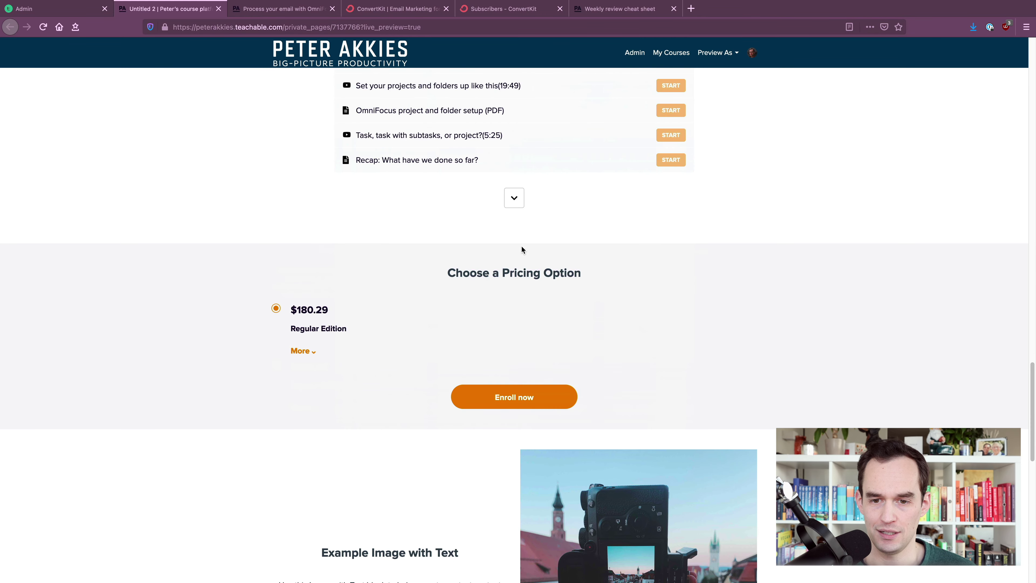
left_click(515, 200)
scroll(481, 198, "down", 20)
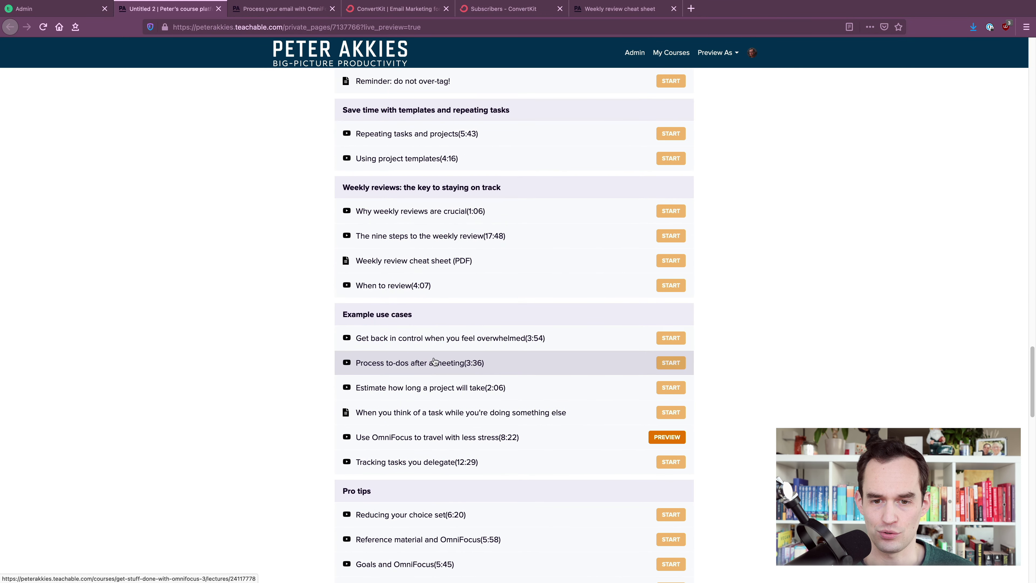
scroll(460, 372, "down", 8)
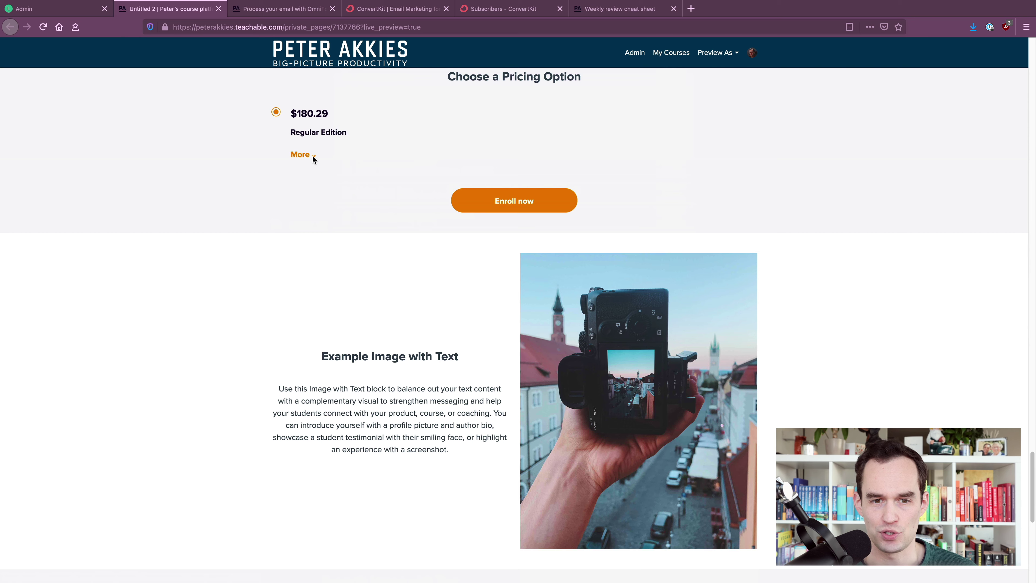
left_click(301, 156)
scroll(392, 255, "down", 10)
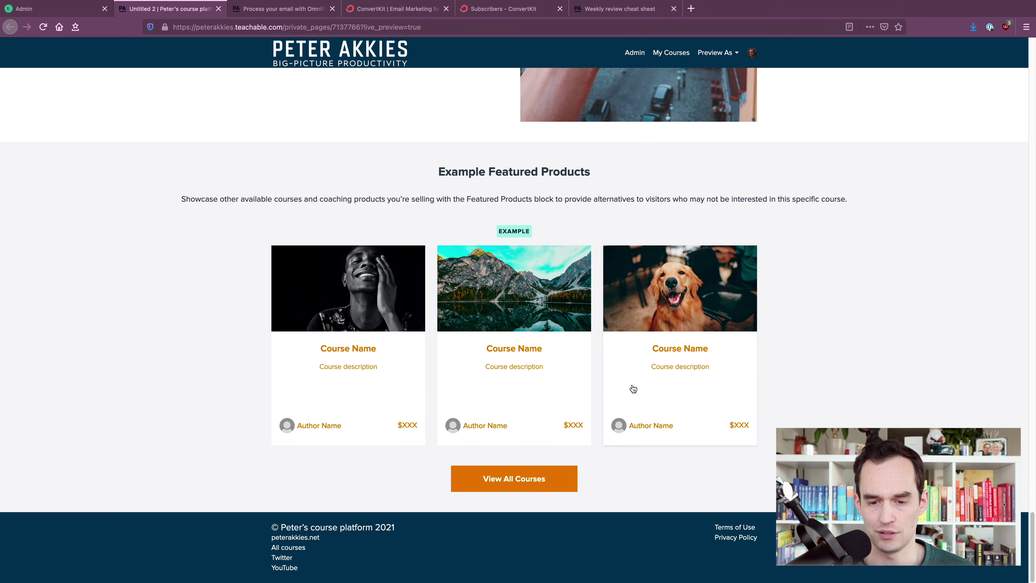
scroll(592, 352, "up", 20)
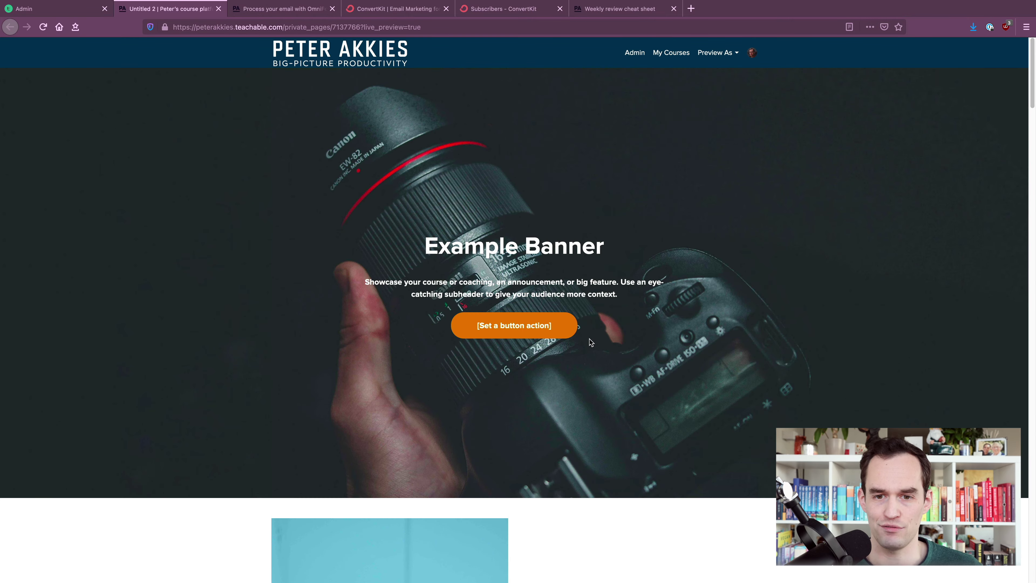
left_click(219, 9)
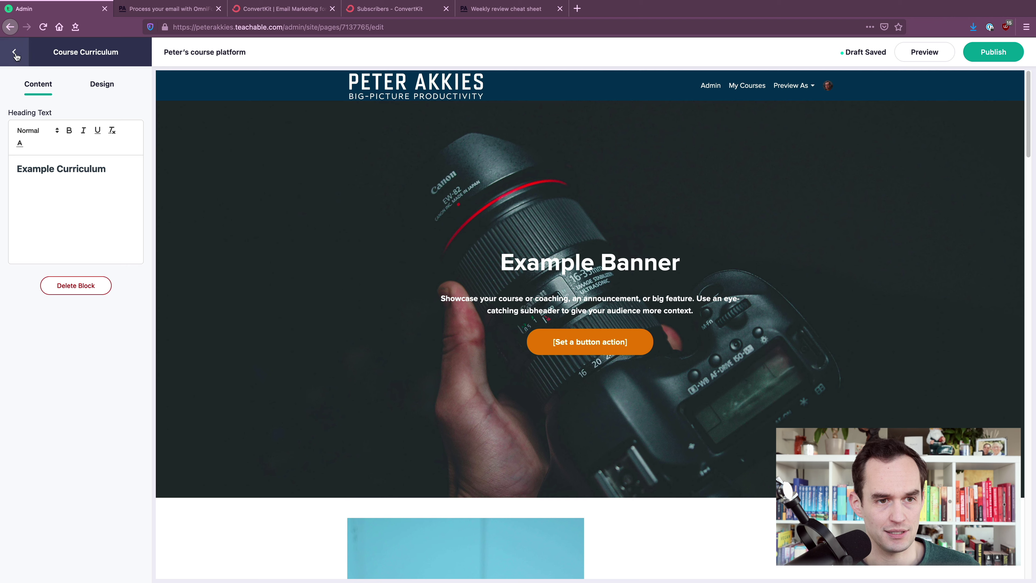
Change the banner heading to 'Are you feeling disorganized or unproductive?' and return to Course Pages.
left_click(14, 51)
left_click(57, 114)
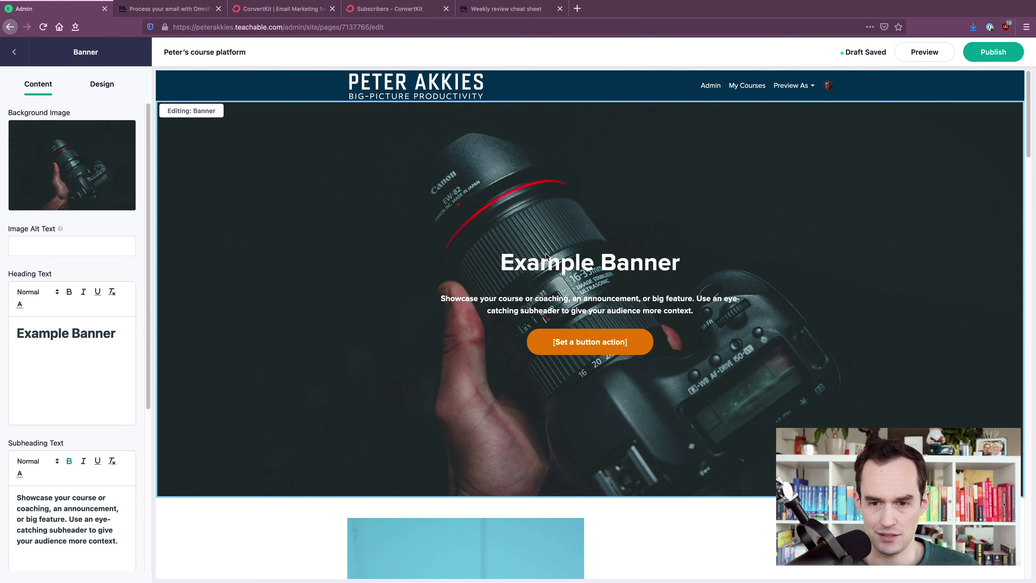
left_click(122, 333)
left_click_drag(122, 332, 1, 330)
type("Pre")
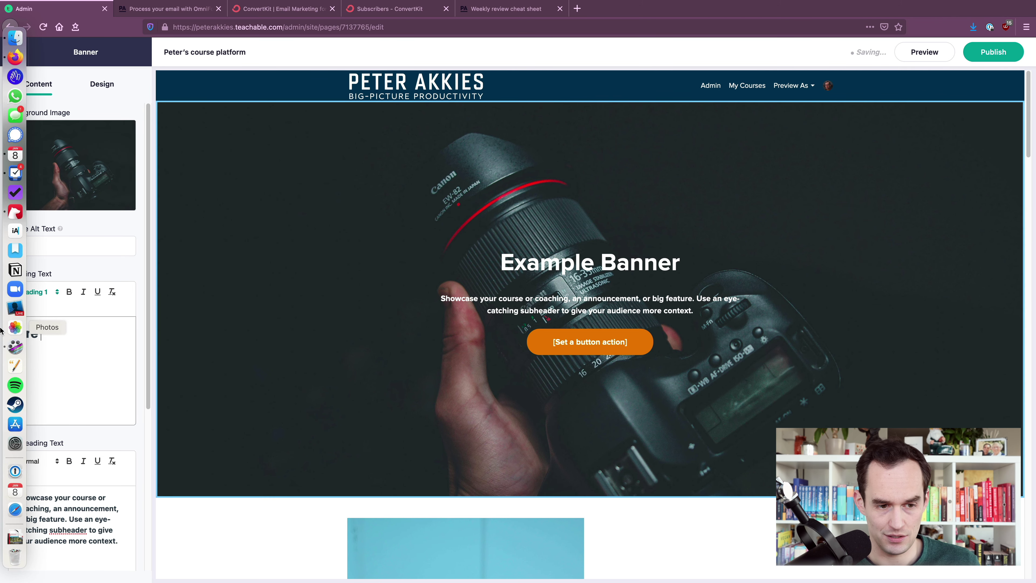
type(" you feeling di")
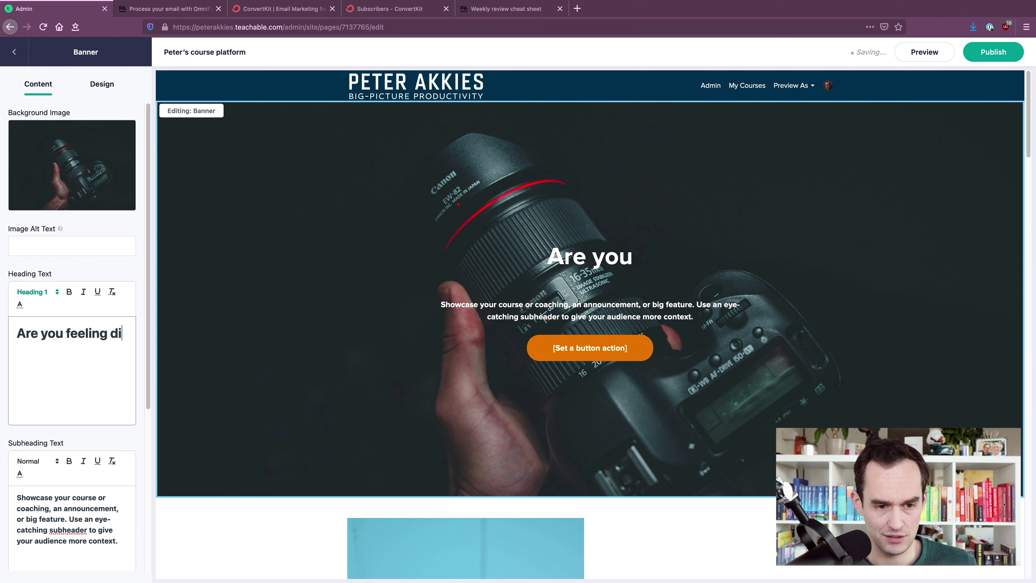
type("sorganized or unproductive?")
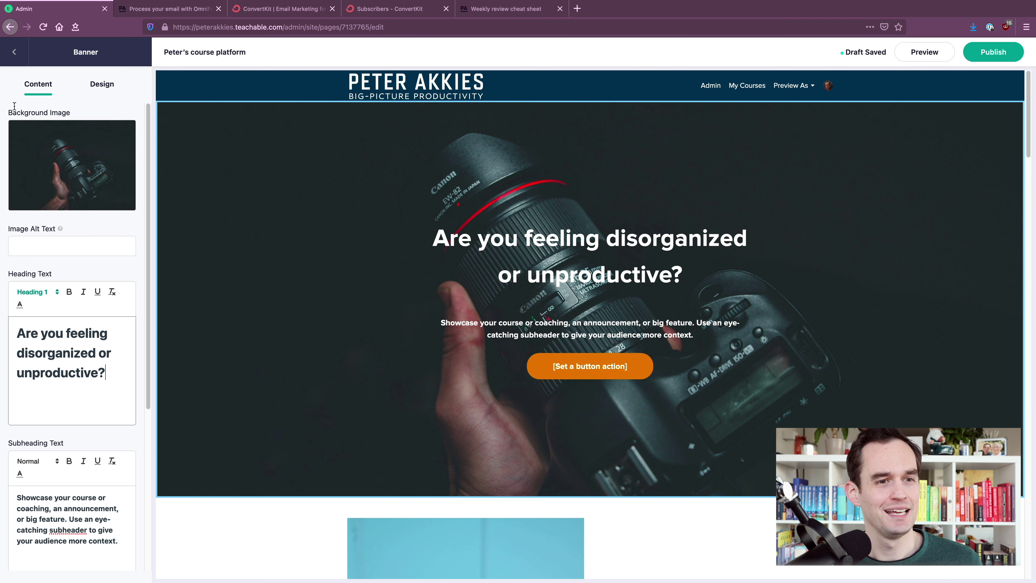
left_click(14, 52)
left_click(13, 54)
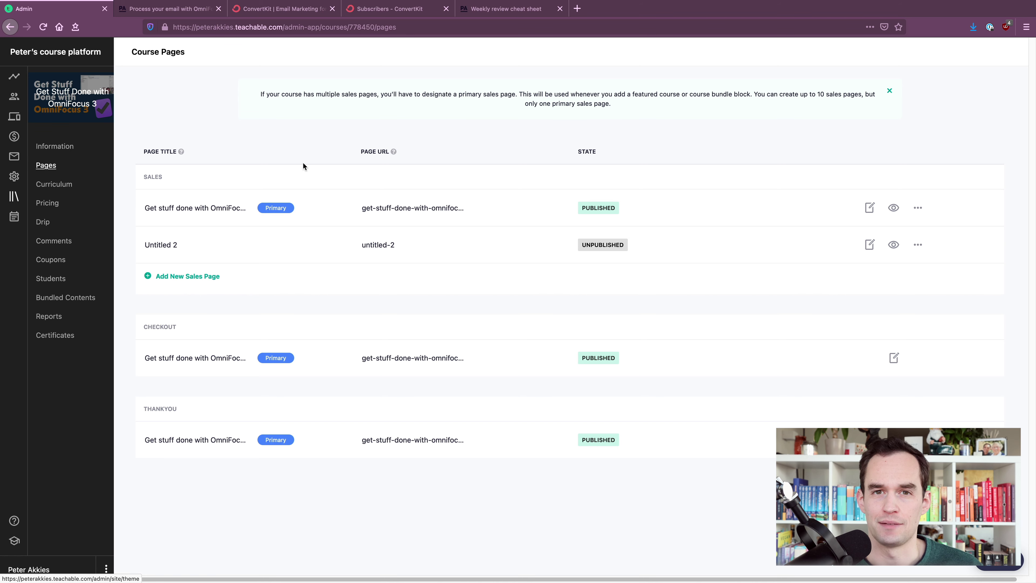
Check the sales transactions and enrolled students, then go back to the dashboard.
left_click(14, 136)
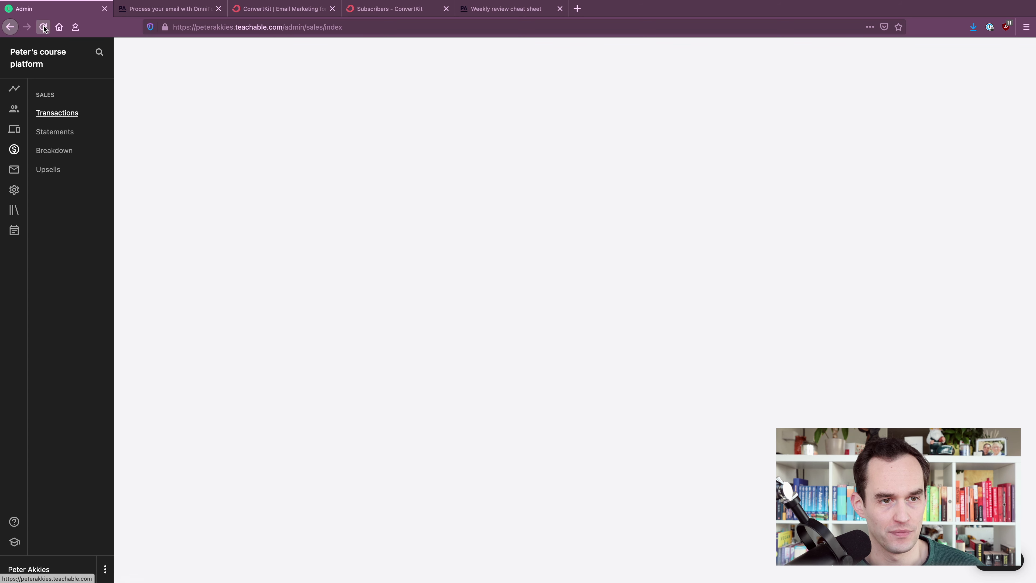
left_click(46, 116)
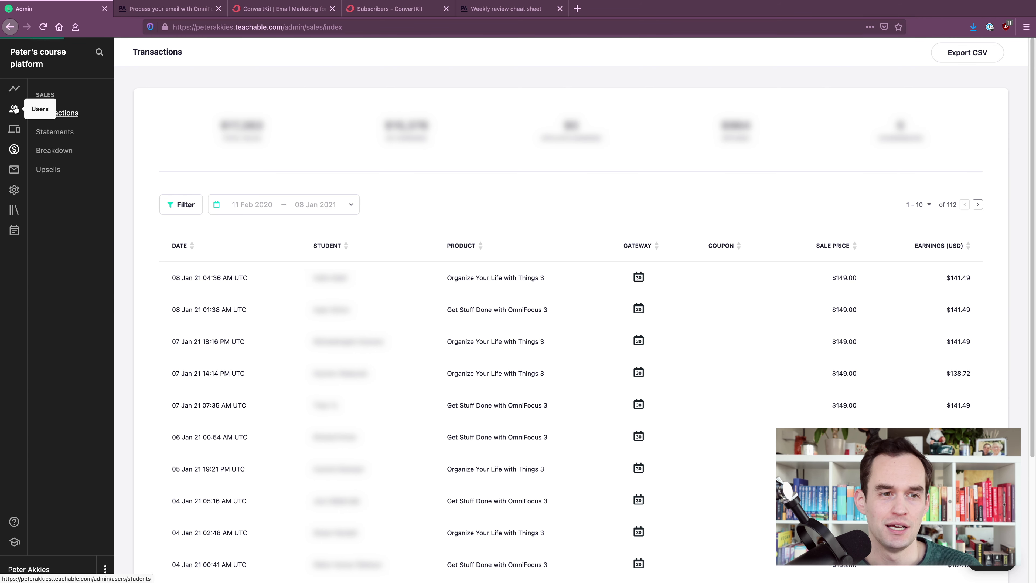
left_click(15, 109)
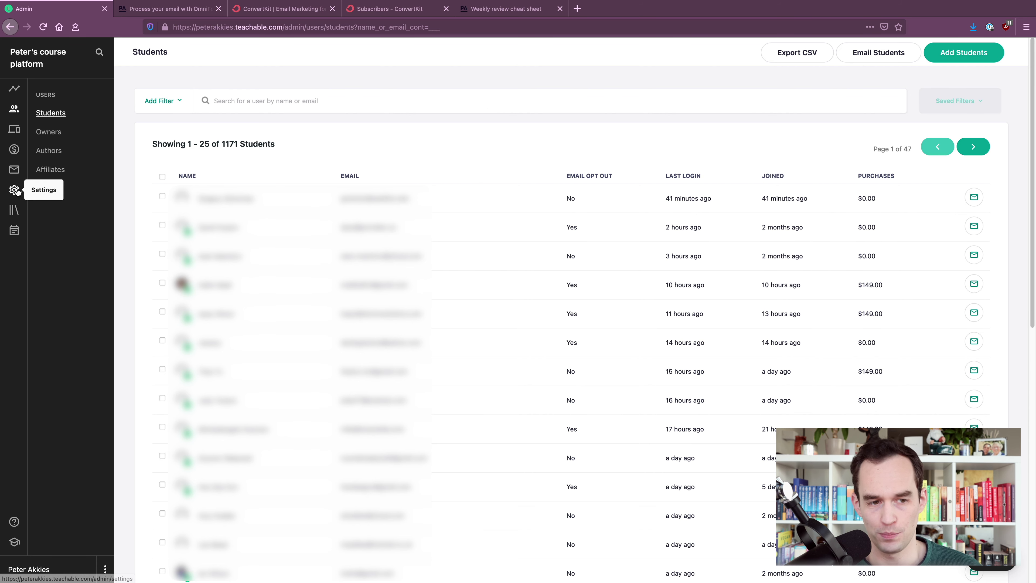
left_click(15, 93)
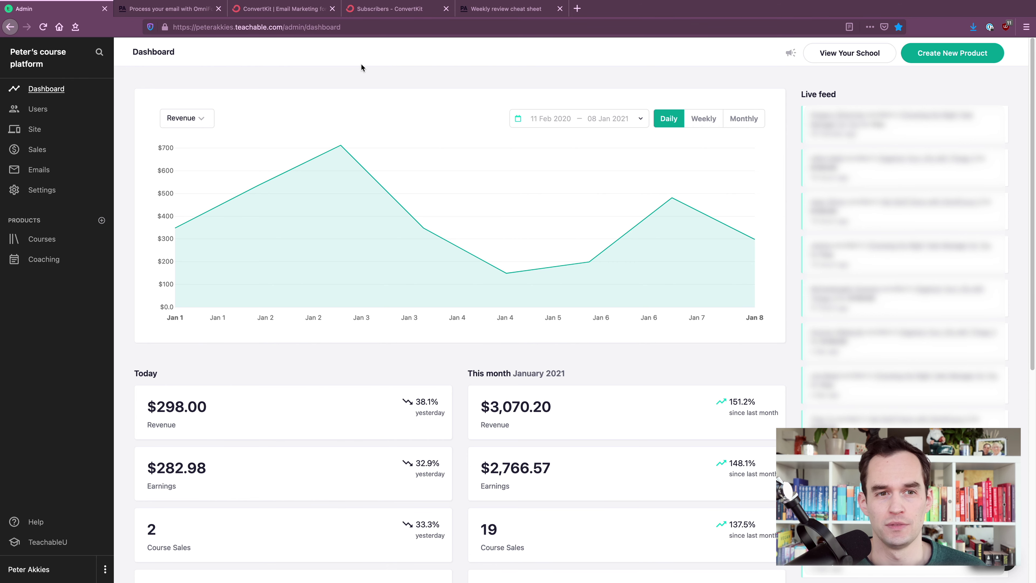
Close the OmniFocus email lesson tab and switch to ConvertKit's Subscribers overview.
left_click(218, 11)
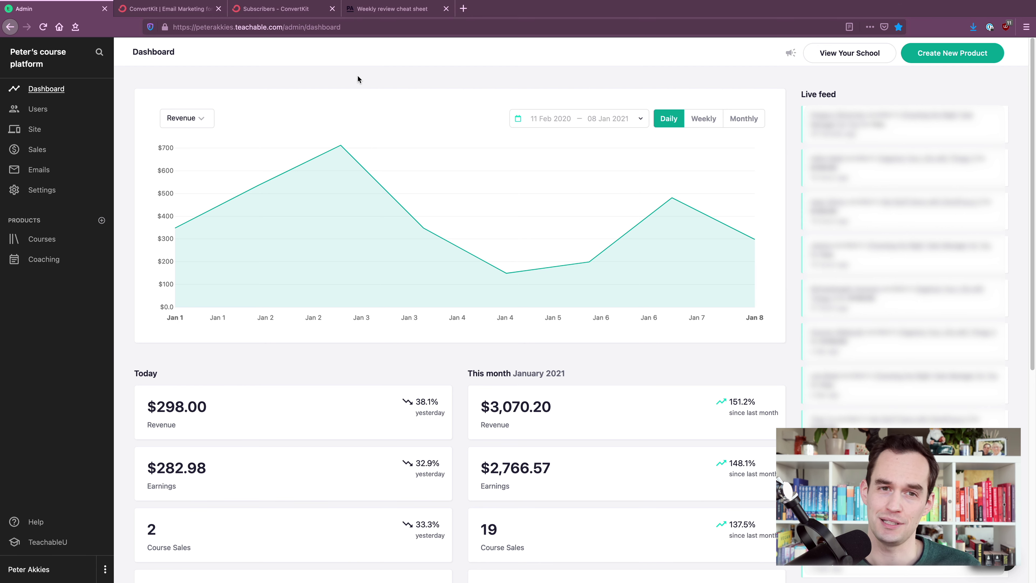
left_click(269, 9)
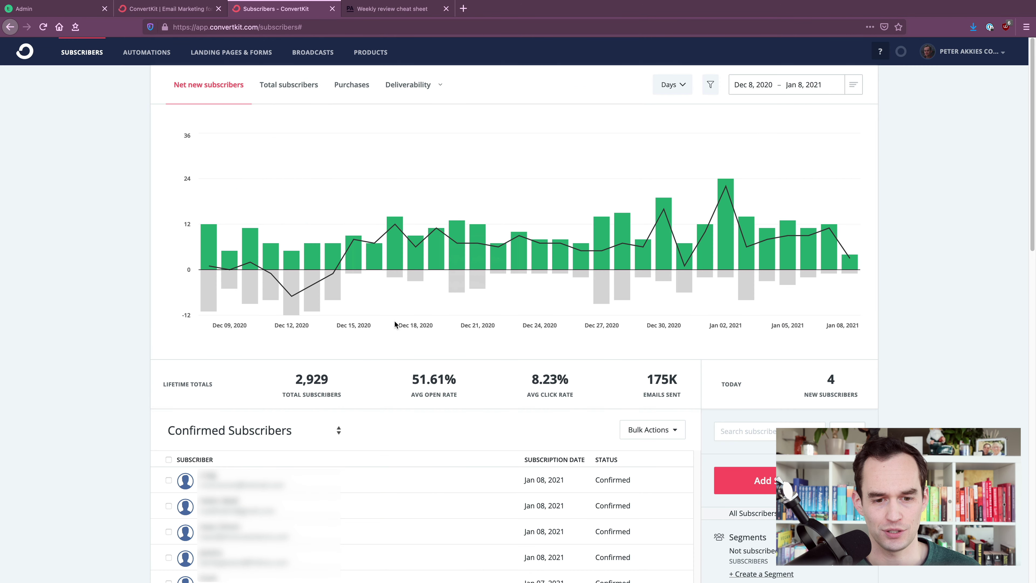
Review the 2,929-subscriber growth stats, then switch to the ConvertKit homepage tab.
scroll(393, 355, "down", 1)
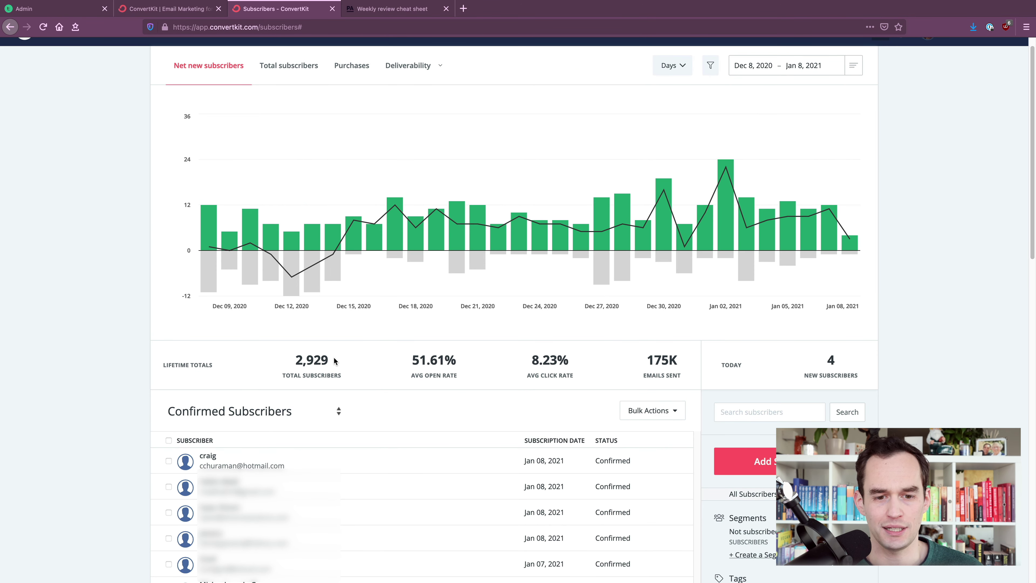
scroll(367, 344, "up", 1)
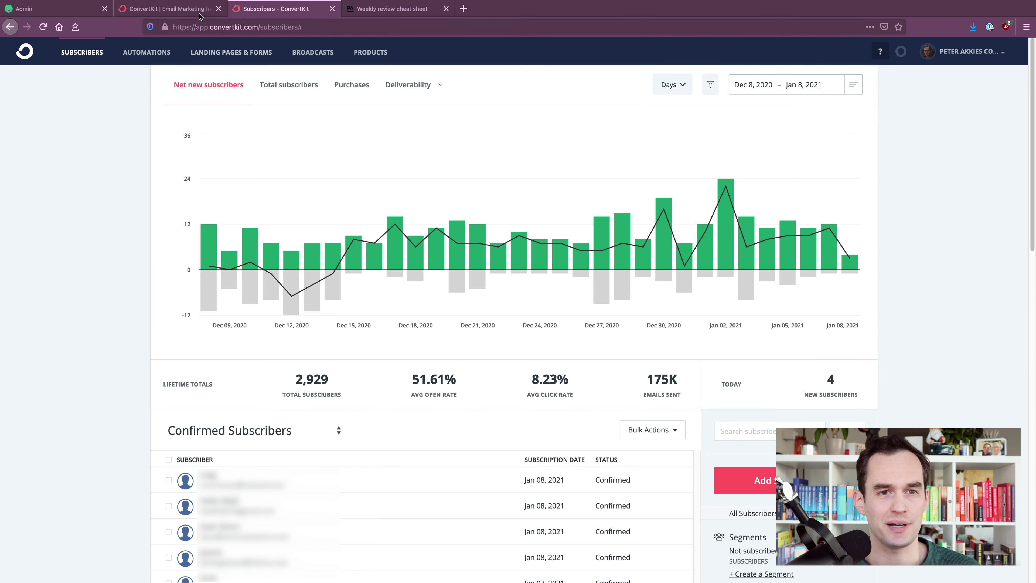
left_click(169, 9)
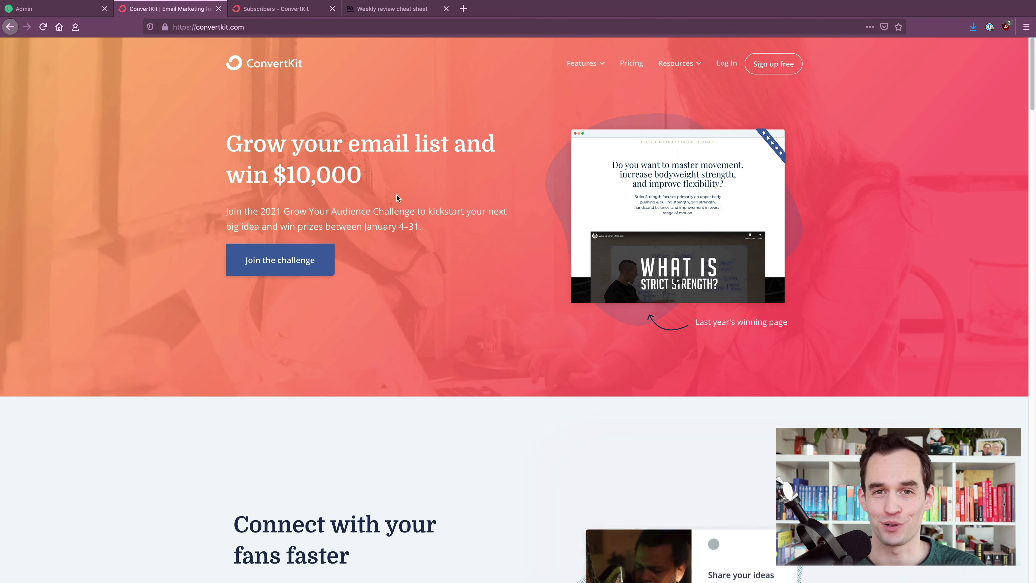
Close the extra ConvertKit homepage tab, then switch to the Weekly Review Cheat Sheet page.
scroll(429, 192, "down", 1)
scroll(437, 190, "up", 1)
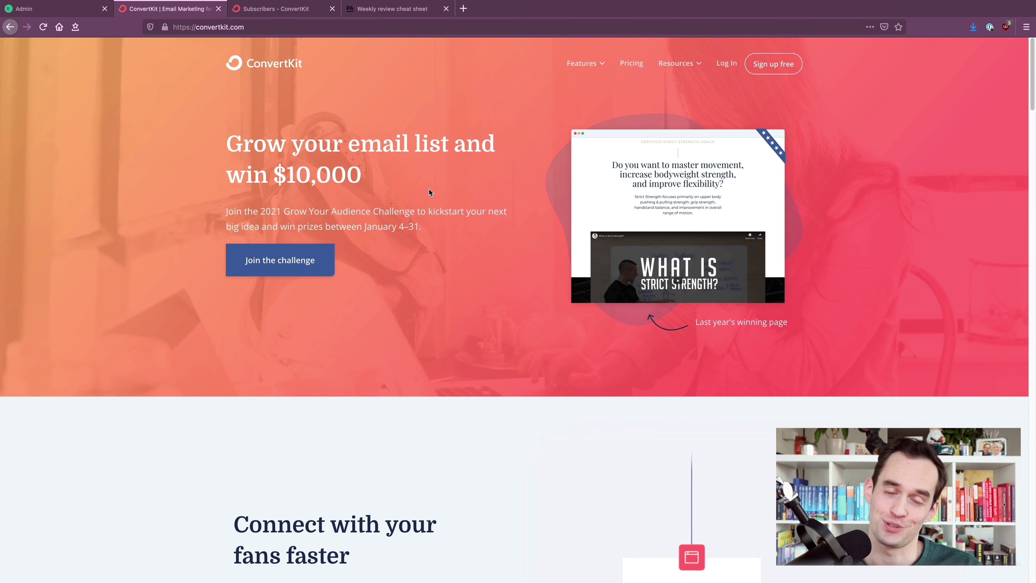
left_click(218, 9)
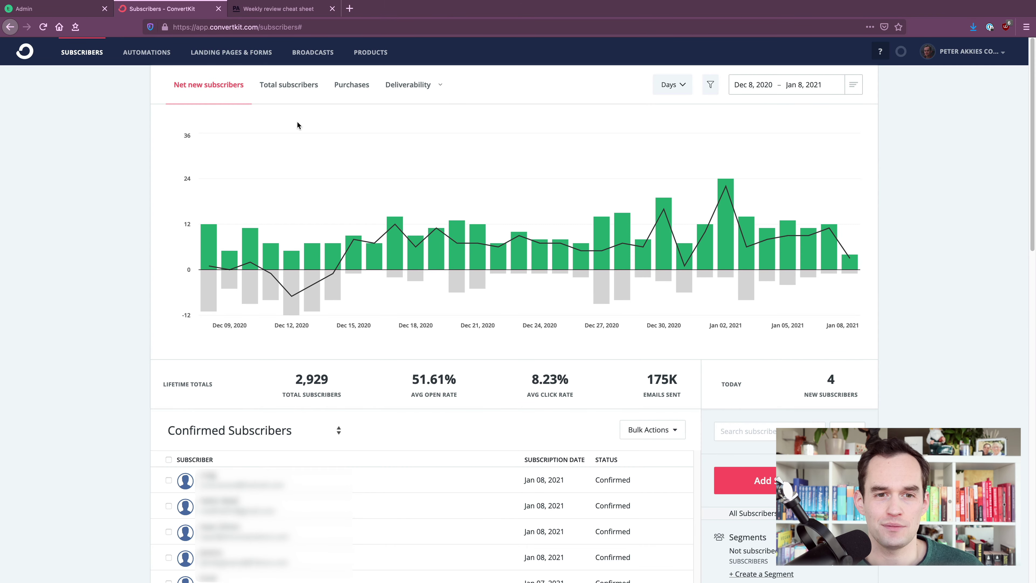
mouse_move(421, 143)
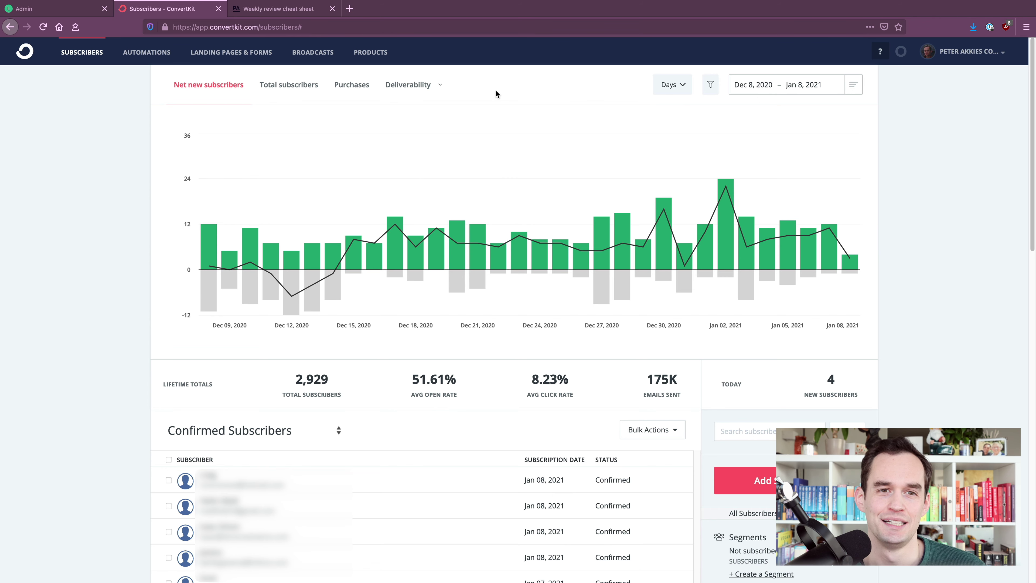
left_click(281, 12)
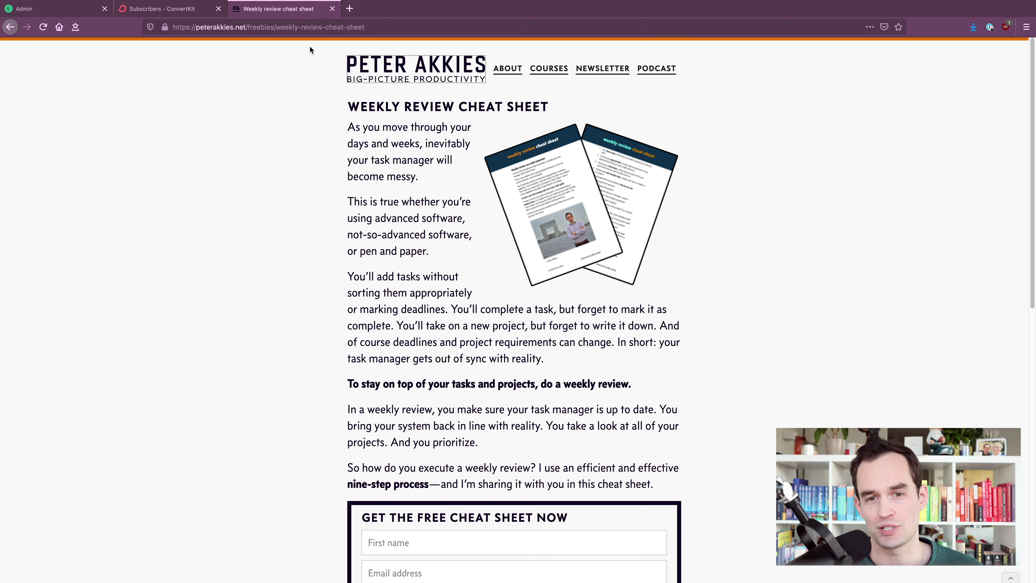
left_click_drag(351, 111, 549, 105)
left_click(559, 111)
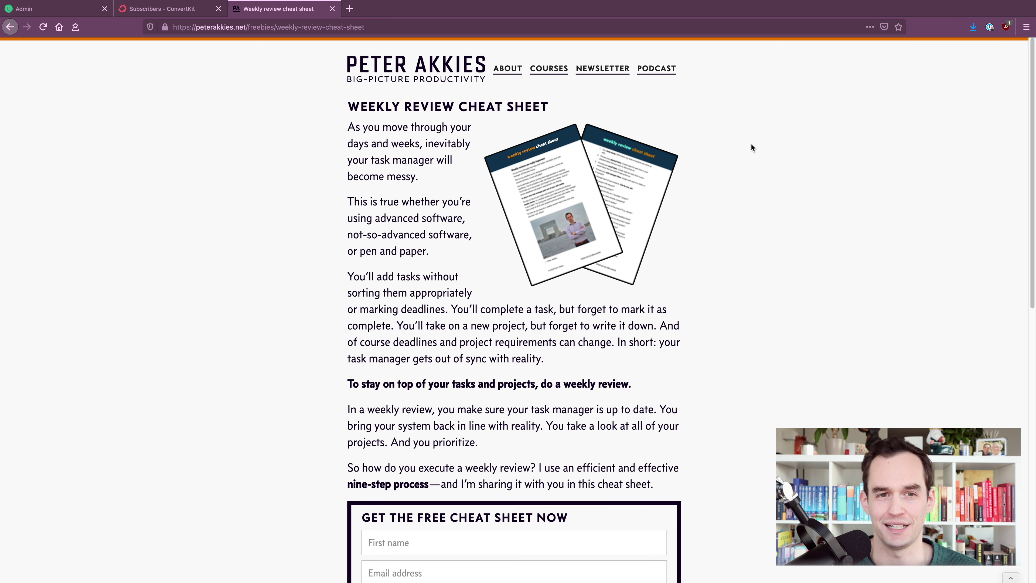
left_click_drag(174, 27, 385, 24)
left_click(382, 24)
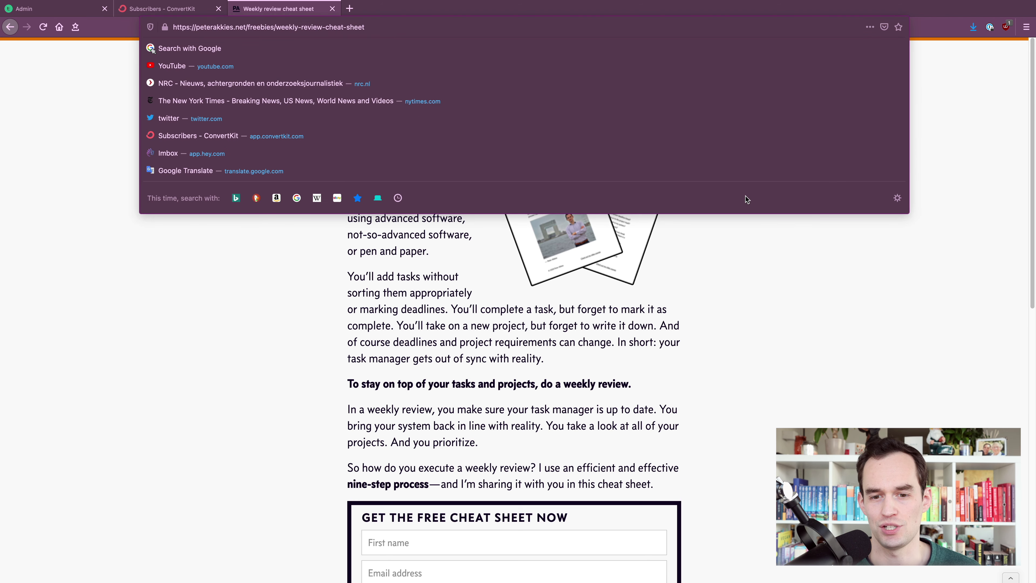
left_click(780, 257)
scroll(688, 200, "down", 5)
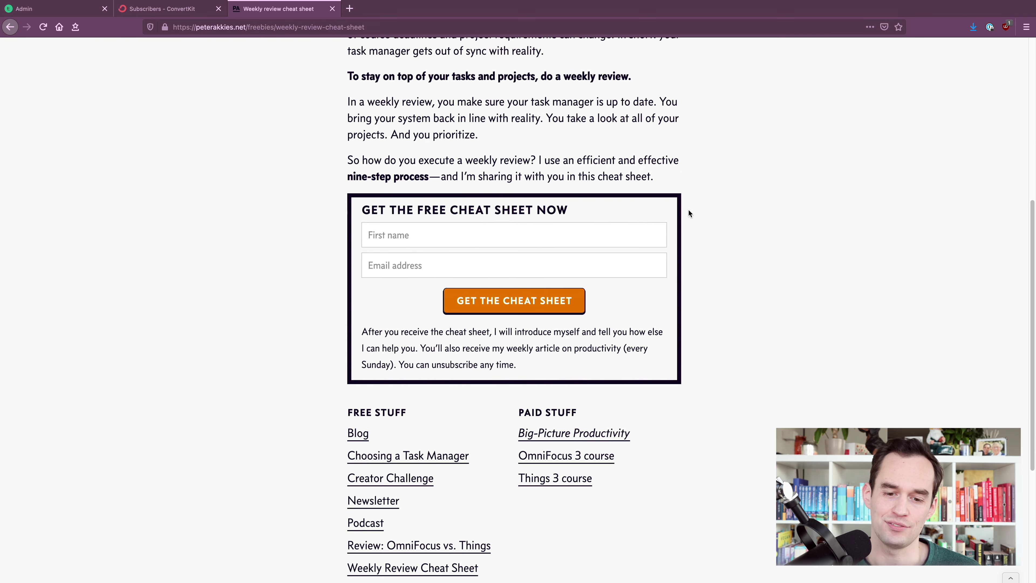
left_click(388, 250)
left_click(593, 157)
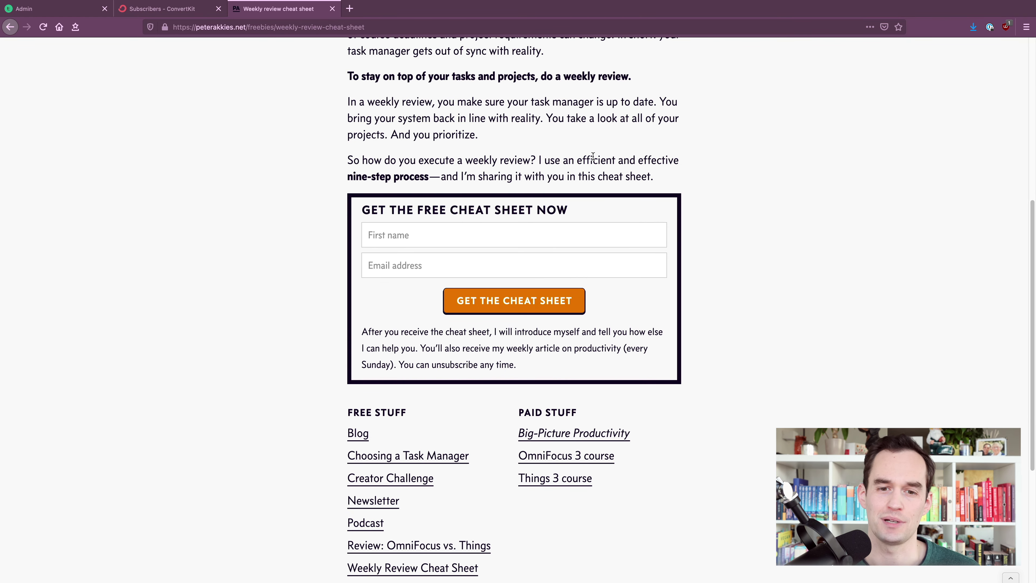
left_click(387, 231)
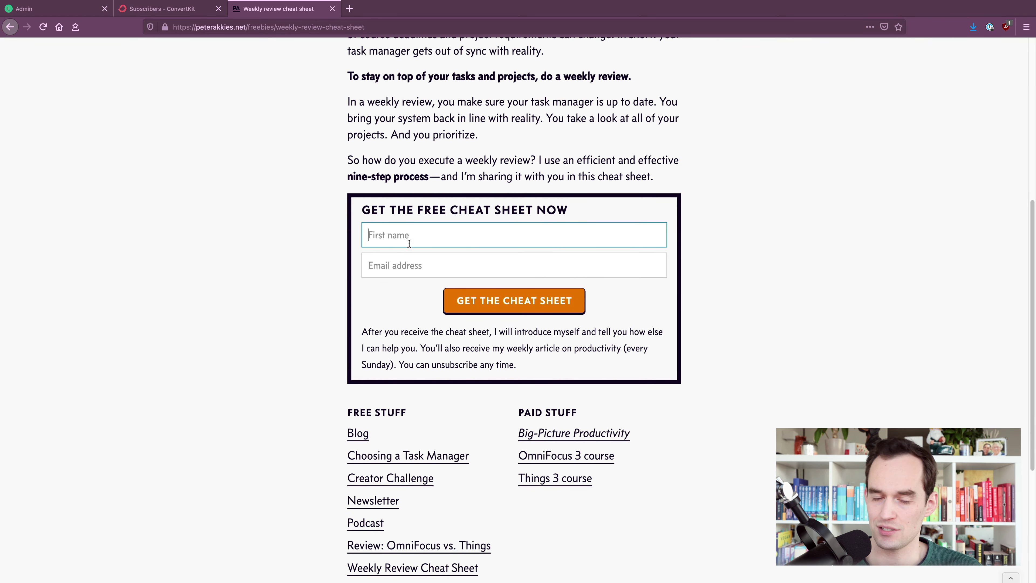
left_click(425, 270)
left_click(466, 155)
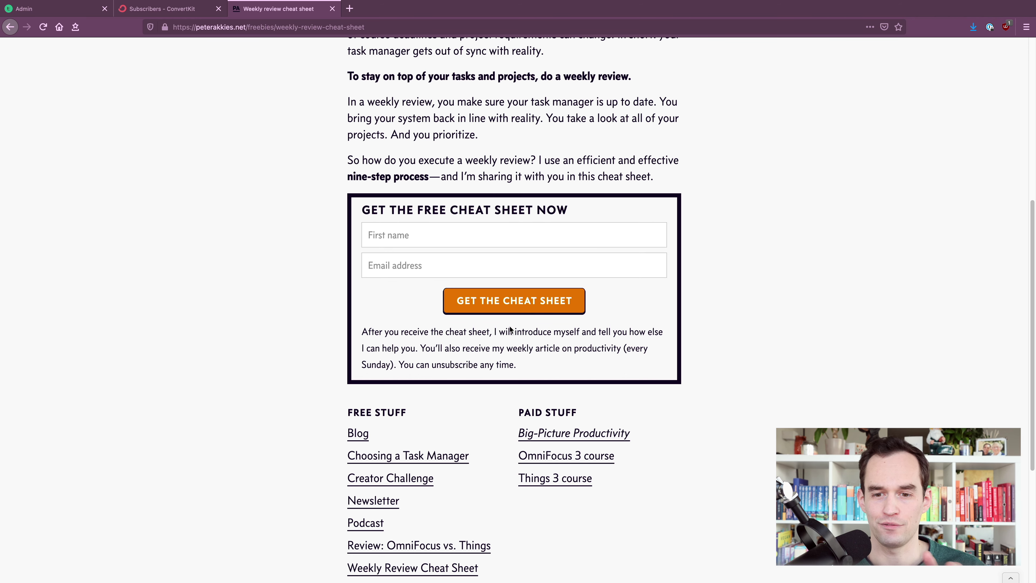
left_click(141, 8)
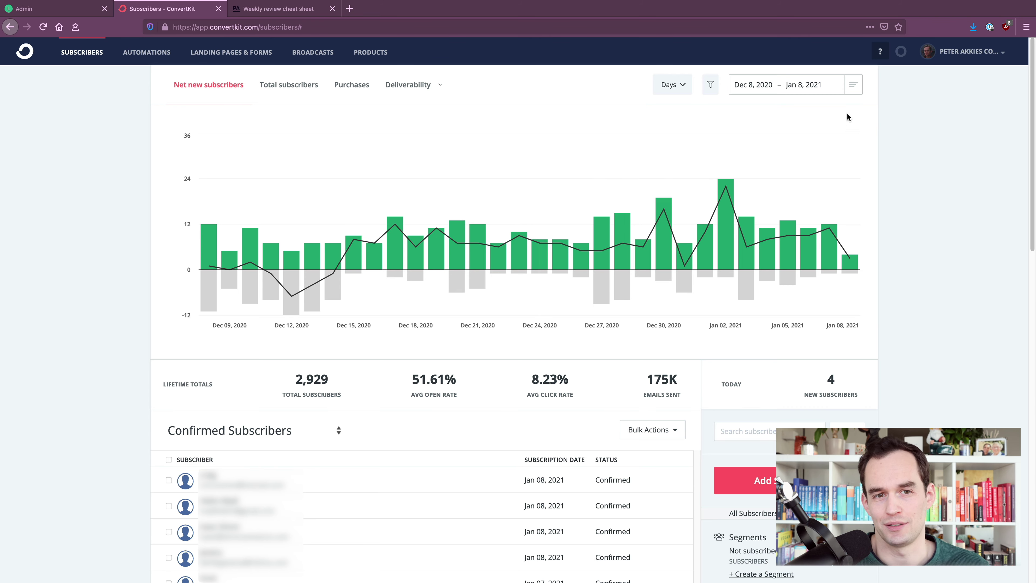
Glance at the cheat sheet tab, return to ConvertKit, and open the eight visual automations.
left_click(272, 9)
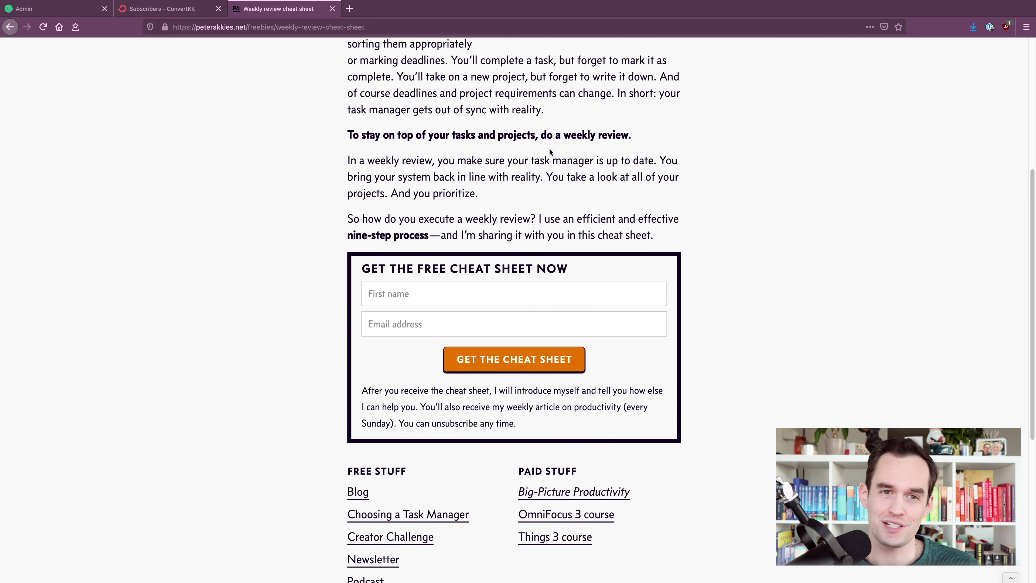
left_click(180, 9)
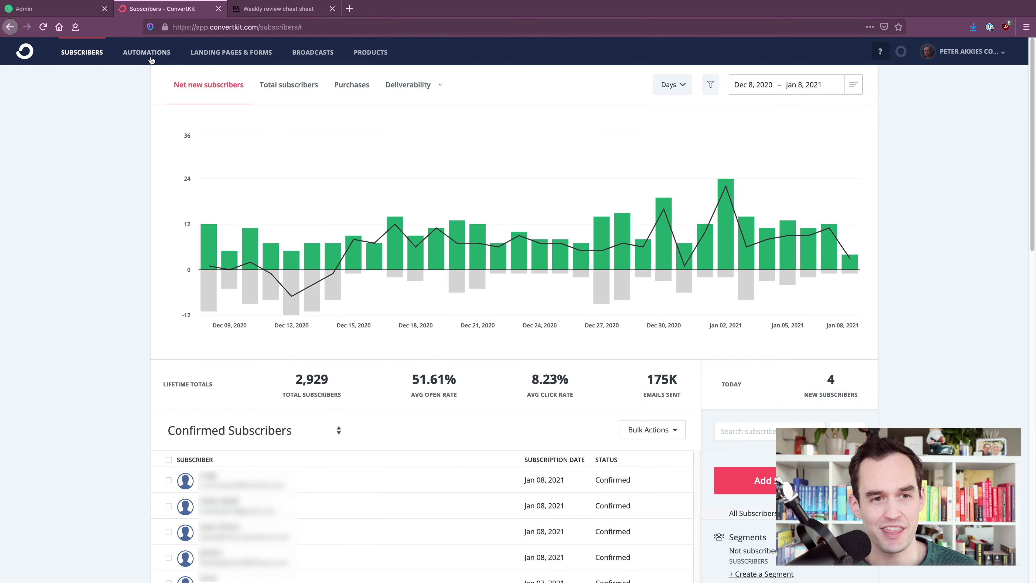
left_click(149, 59)
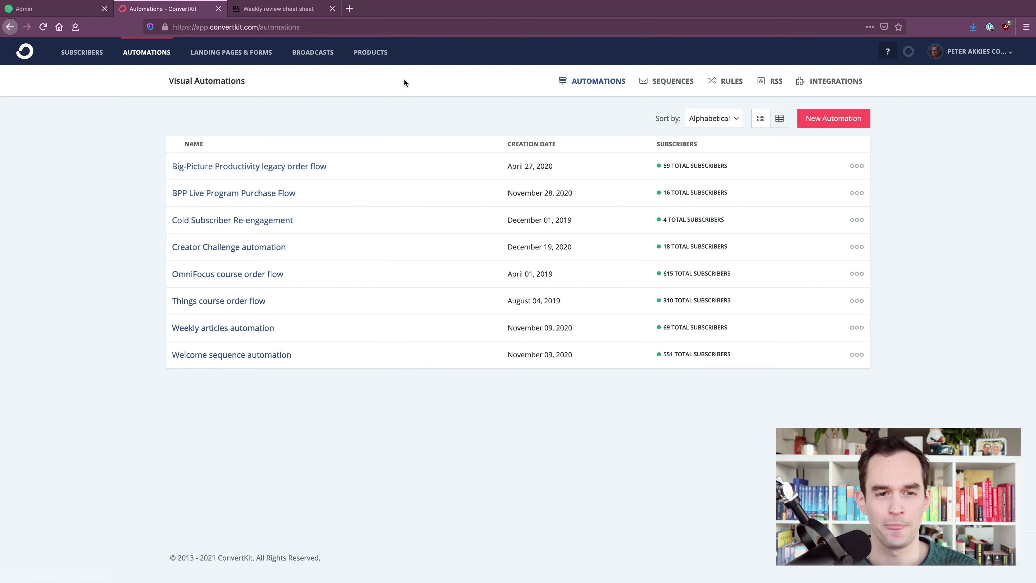
Open the Welcome sequence automation and scroll through its workflow canvas.
left_click(254, 355)
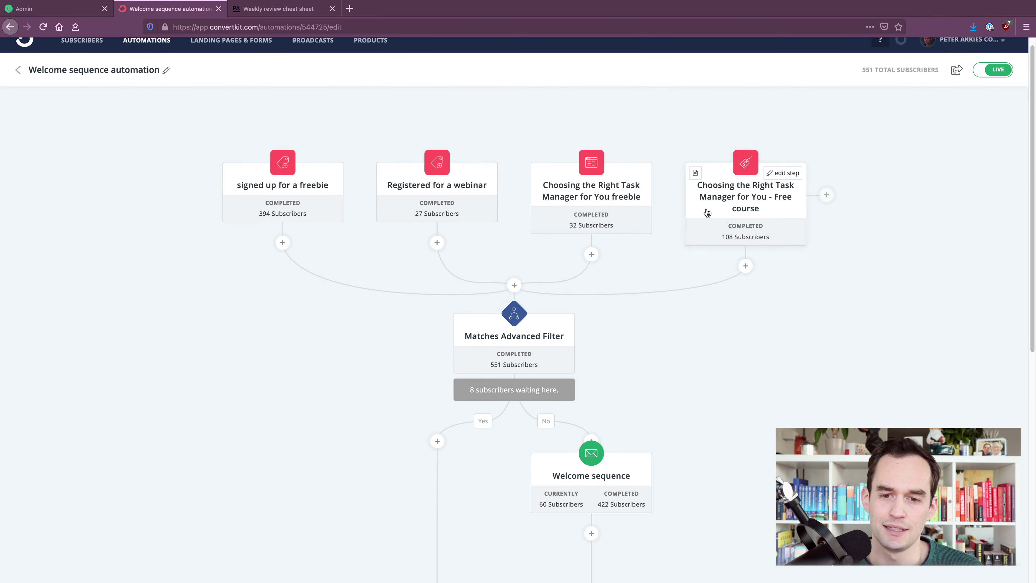
scroll(731, 231, "down", 6)
mouse_move(559, 278)
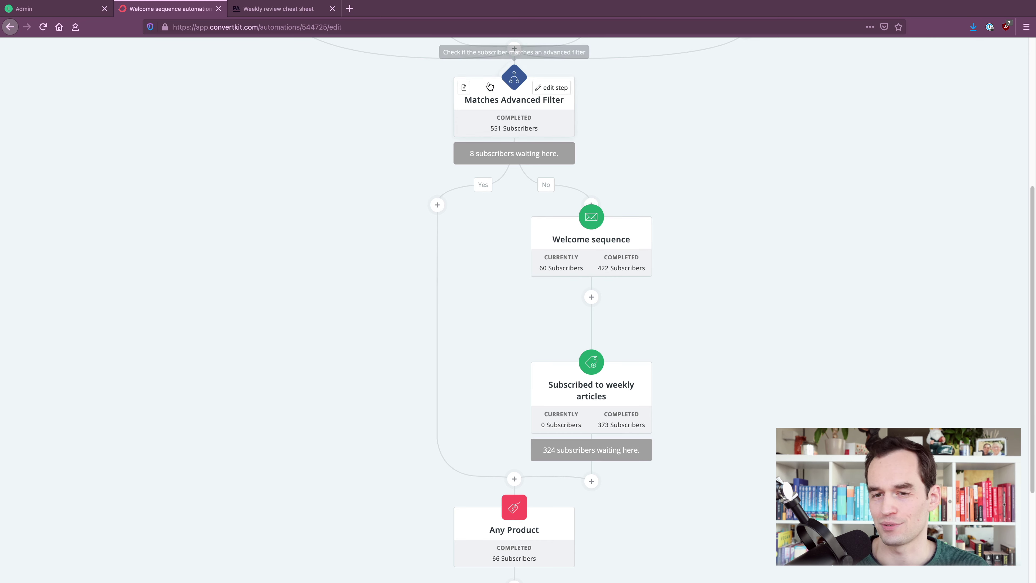
mouse_move(549, 537)
scroll(604, 277, "down", 4)
scroll(634, 255, "up", 10)
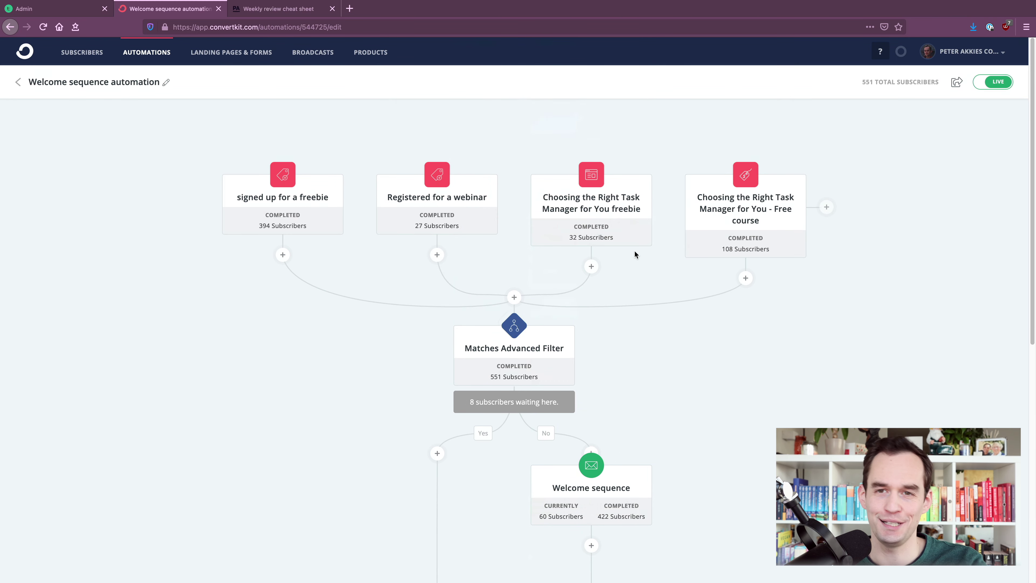
mouse_move(631, 238)
scroll(630, 238, "down", 5)
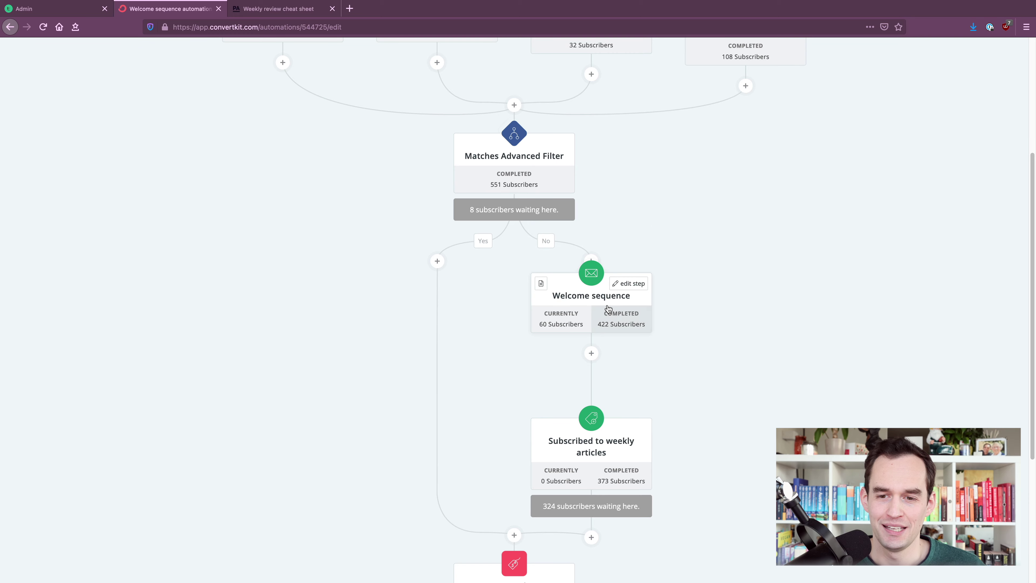
Read the first Welcome sequence email, then open 'Which task manager is right for you?'.
left_click(582, 298)
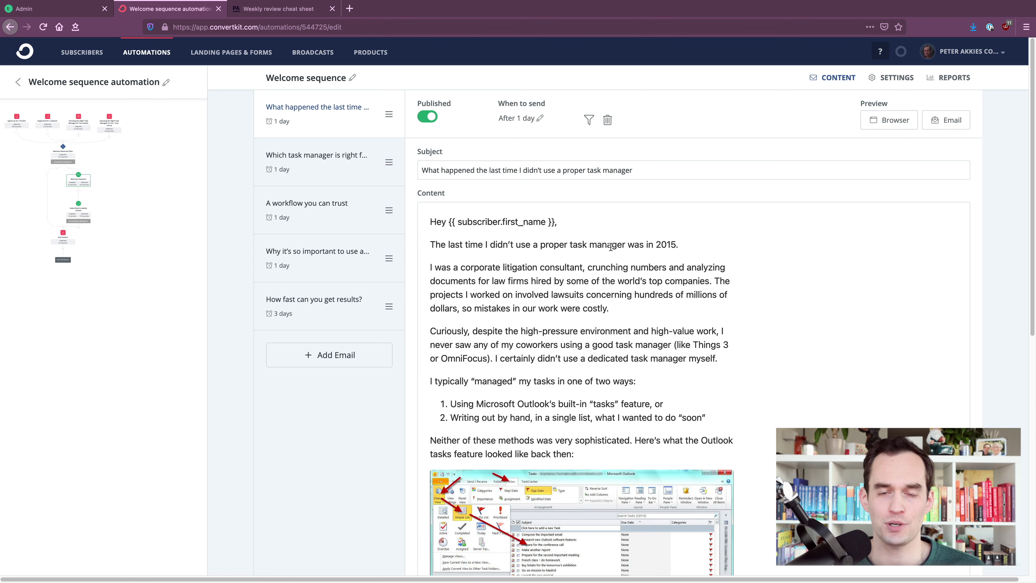
scroll(584, 224, "down", 4)
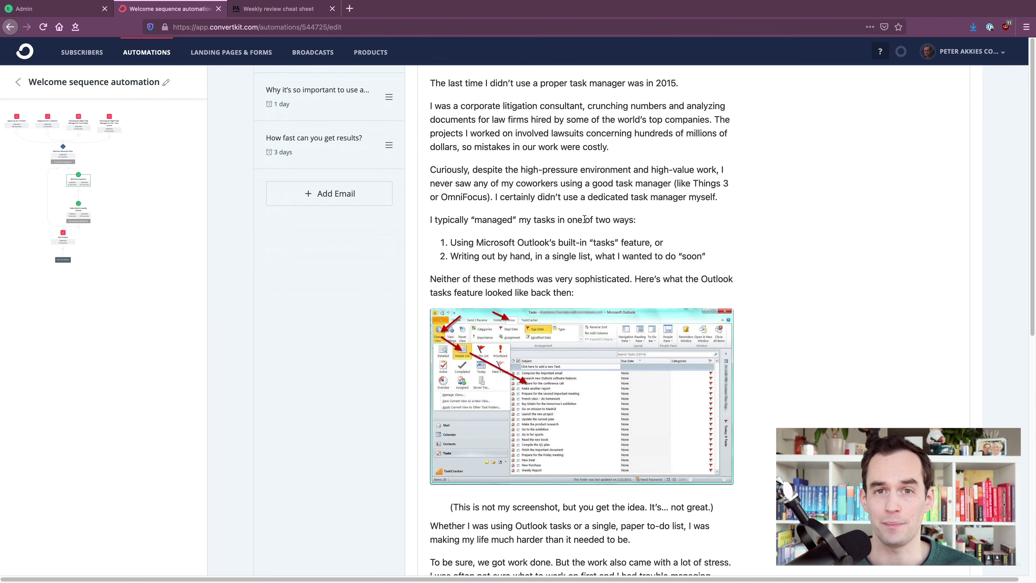
scroll(584, 218, "down", 5)
scroll(584, 218, "down", 5)
scroll(571, 219, "down", 4)
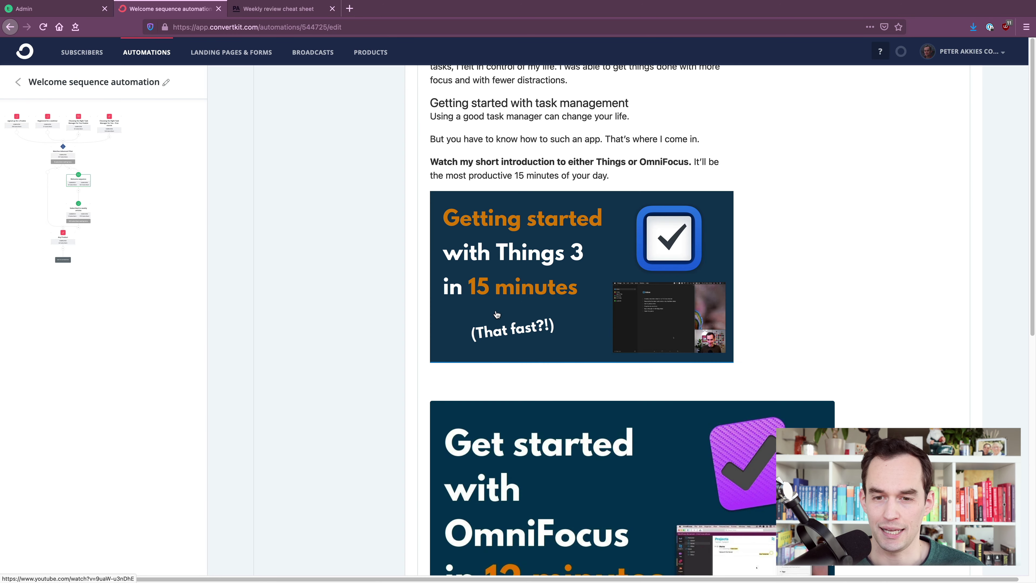
scroll(612, 257, "down", 5)
scroll(578, 316, "up", 4)
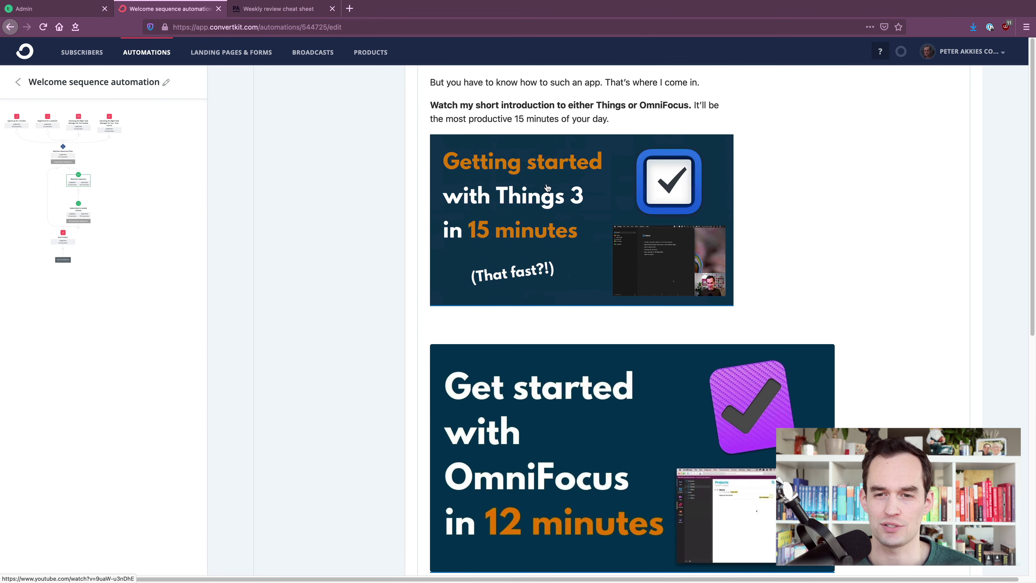
scroll(582, 258, "down", 6)
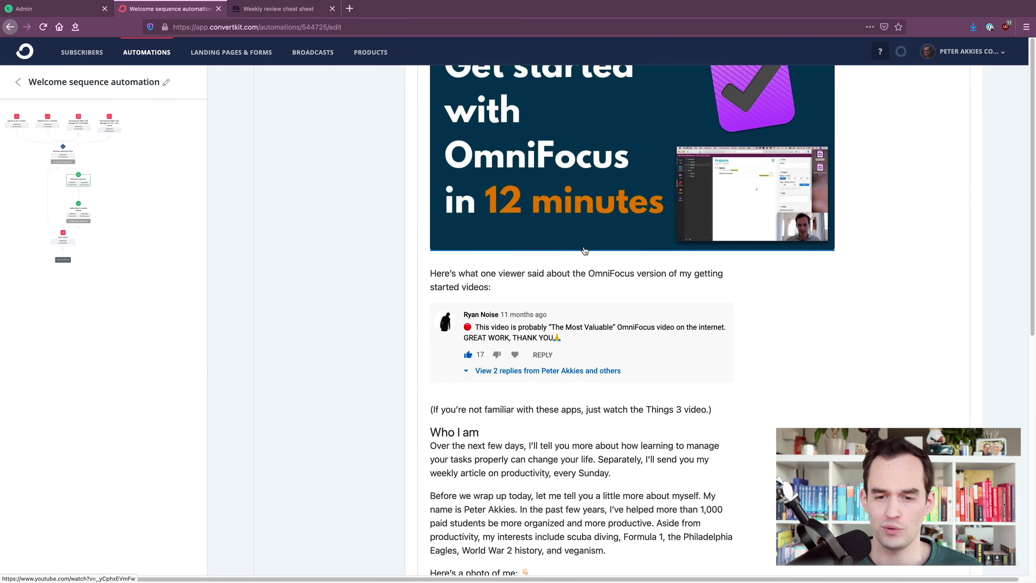
scroll(584, 247, "down", 5)
scroll(585, 246, "down", 10)
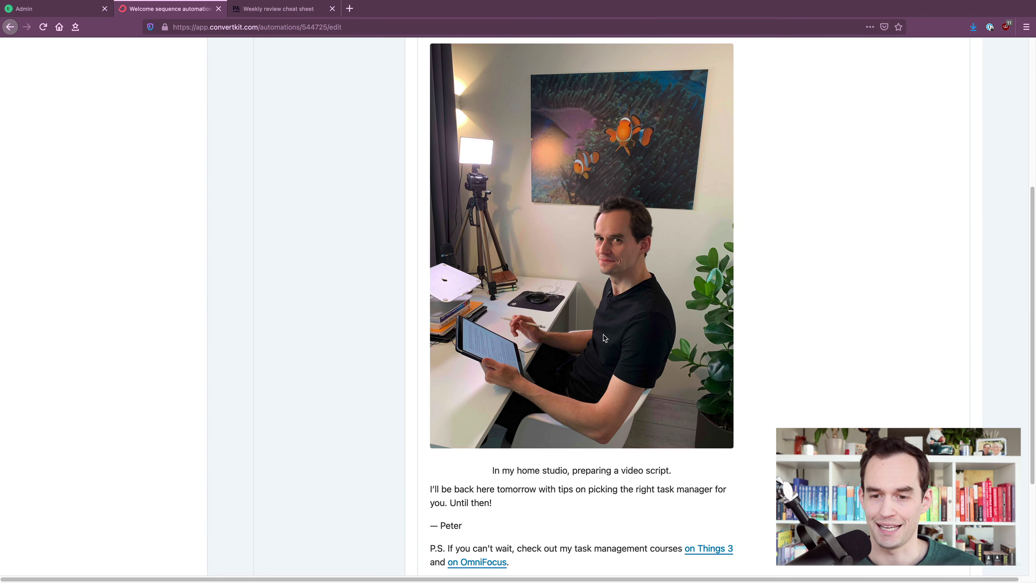
scroll(608, 313, "up", 10)
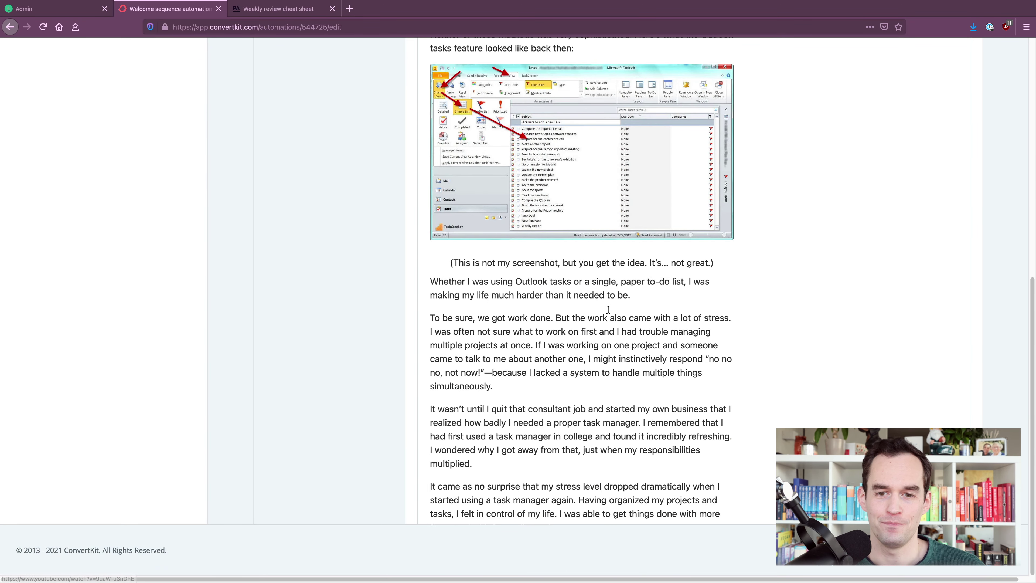
scroll(353, 236, "up", 5)
left_click(330, 158)
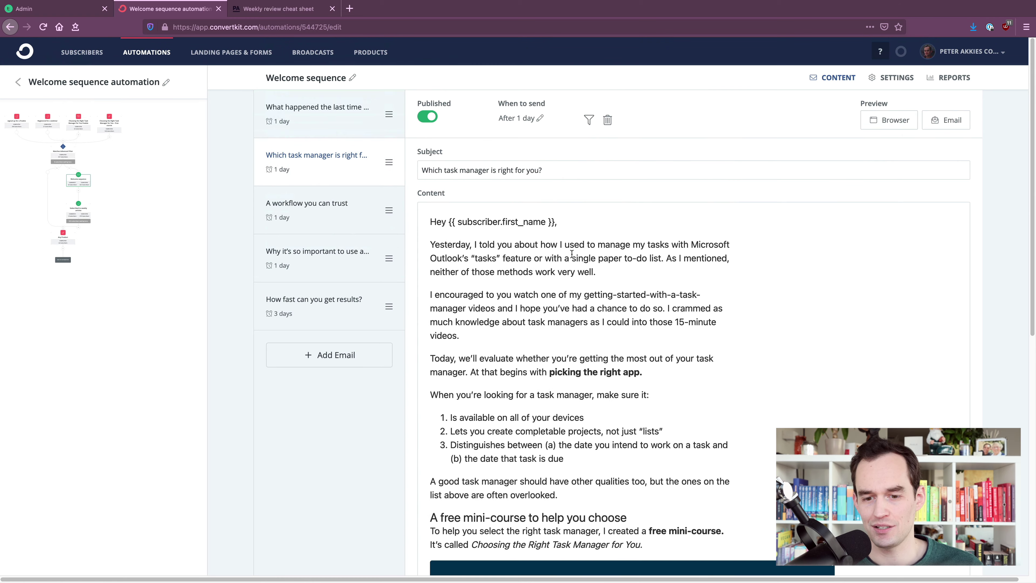
Skim the second email, read 'A workflow you can trust', then return to the Subscribers dashboard.
scroll(572, 264, "down", 10)
scroll(573, 264, "up", 15)
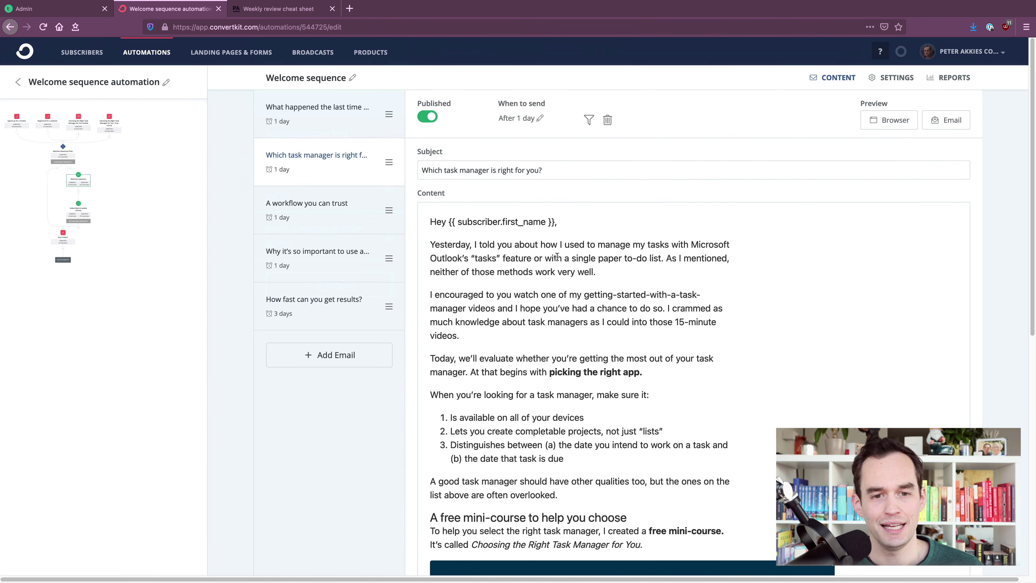
left_click(310, 203)
scroll(621, 311, "down", 3)
scroll(621, 312, "down", 9)
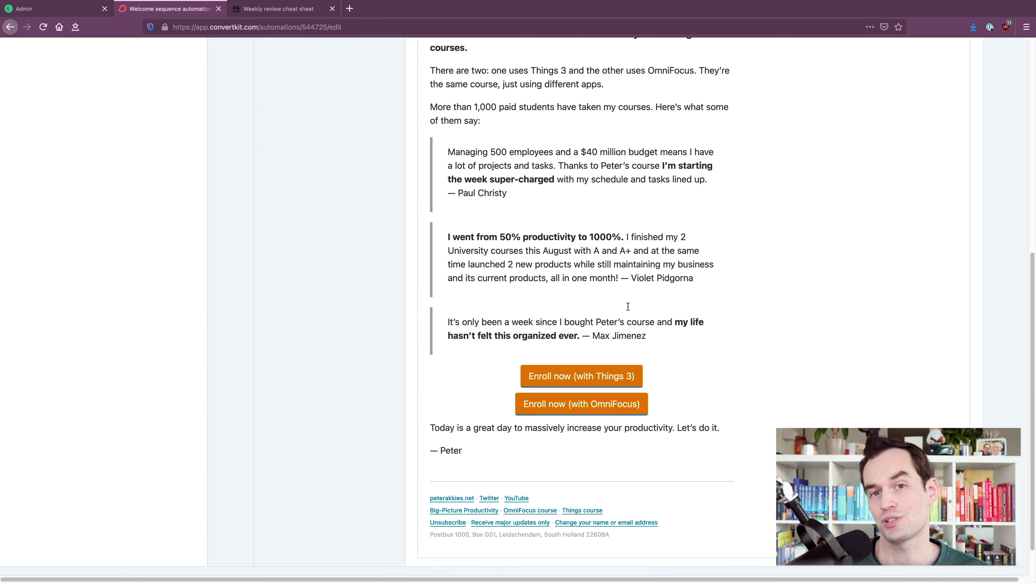
scroll(530, 265, "up", 10)
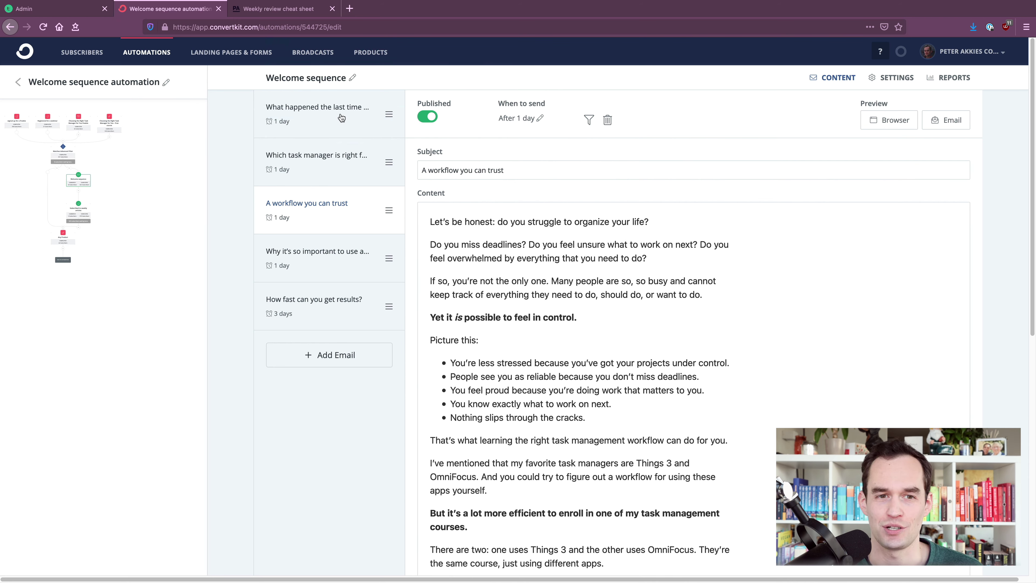
left_click(82, 52)
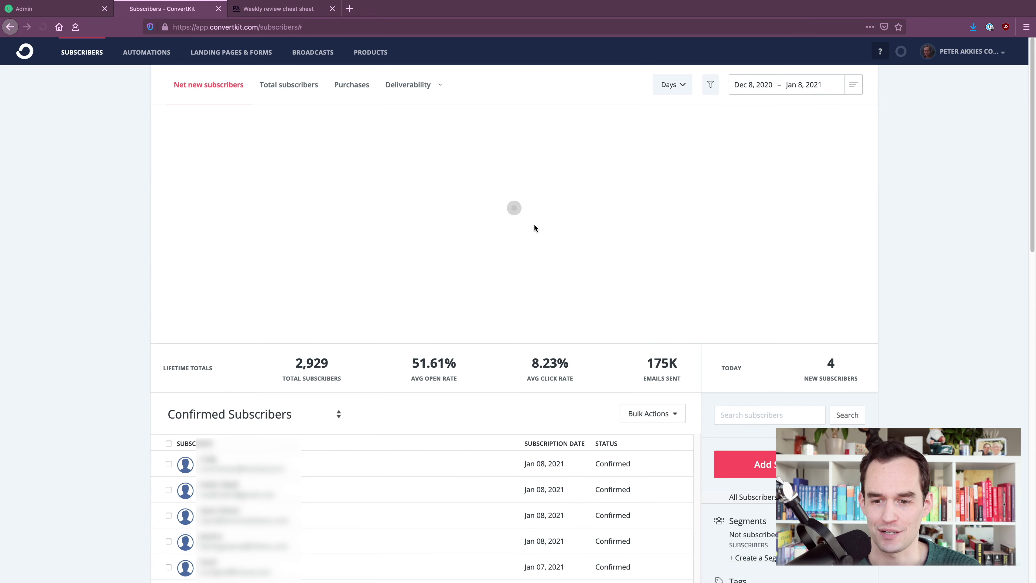
Highlight the 175K emails sent figure, glance at Teachable's admin dashboard, and return to ConvertKit.
left_click_drag(648, 380, 674, 383)
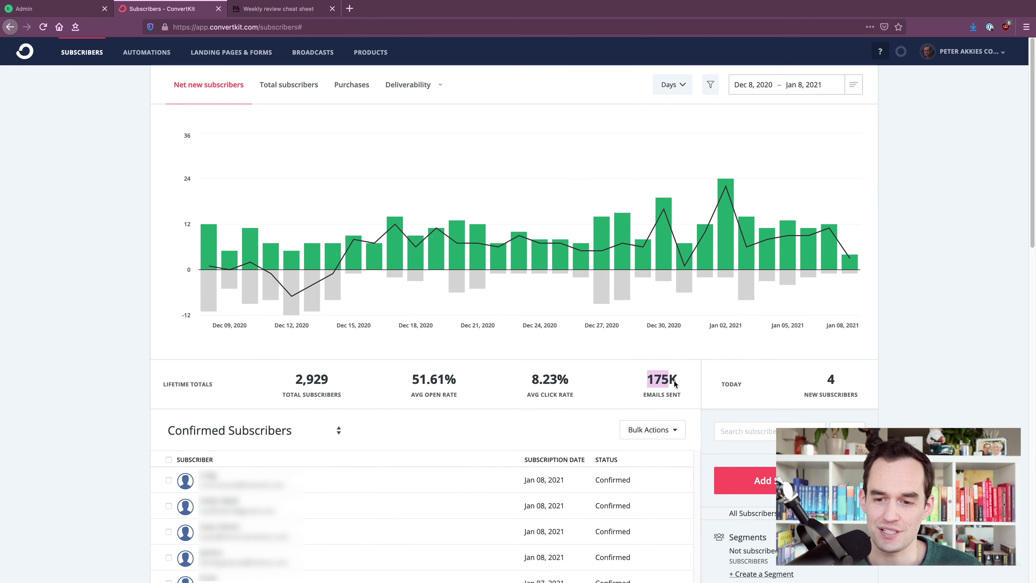
left_click(676, 384)
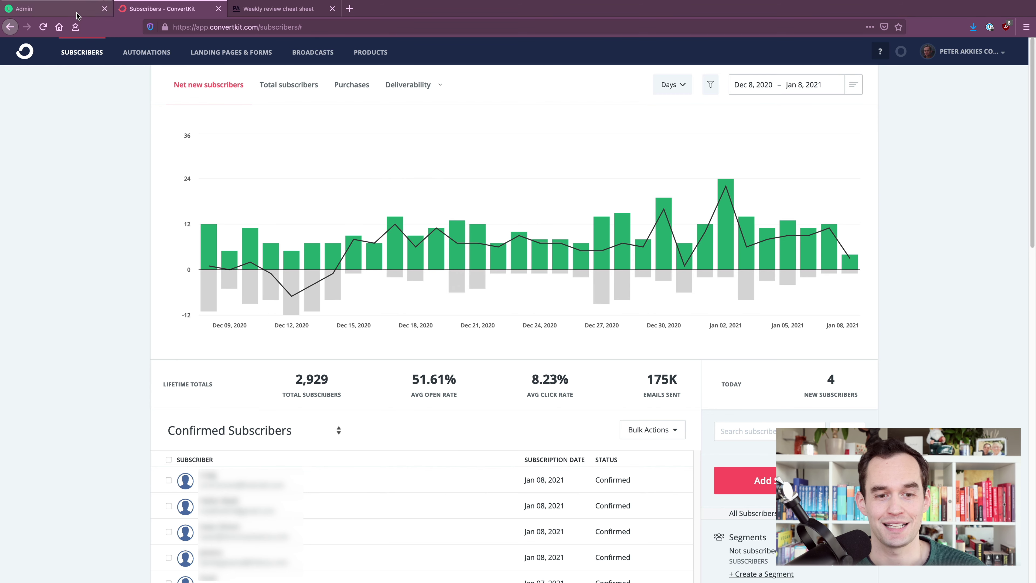
left_click(61, 9)
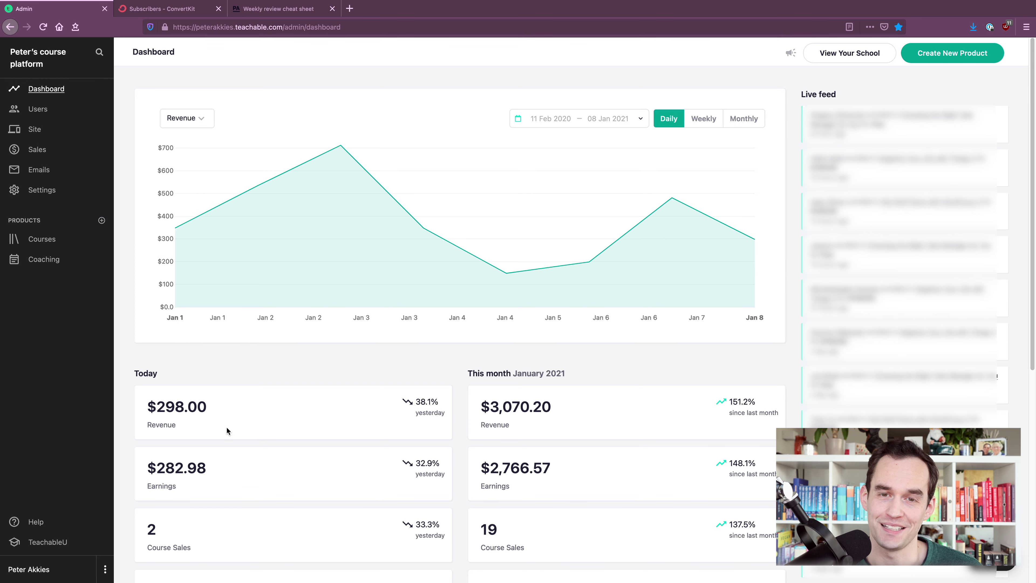
left_click(181, 10)
Check the Dec 24 bar in the net new subscribers chart for Dec 8, 2020 – Jan 8, 2021.
mouse_move(537, 253)
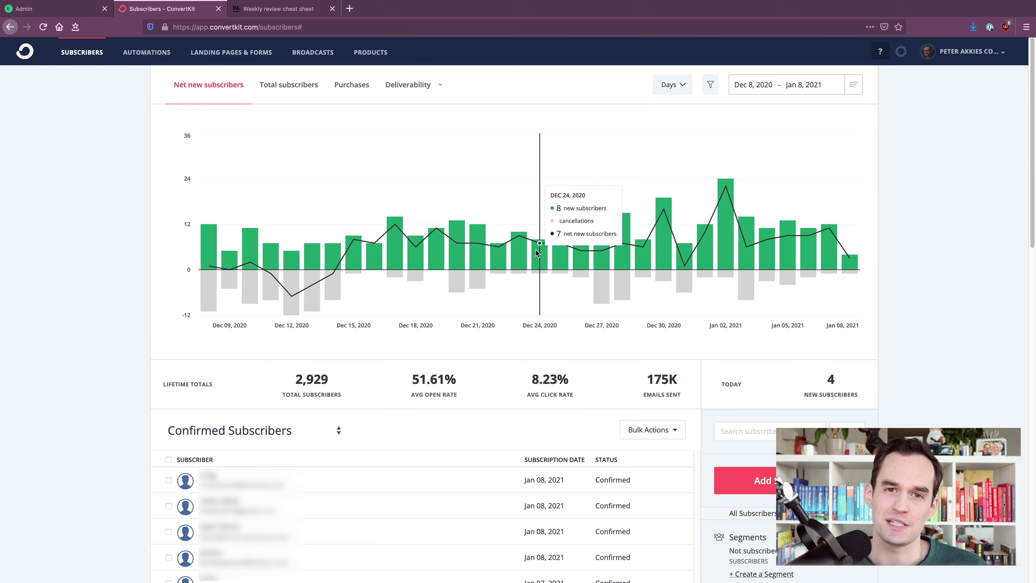
Create a new broadcast filtered to the 'Subscribed to weekly articles' tag and continue to its content.
left_click(311, 57)
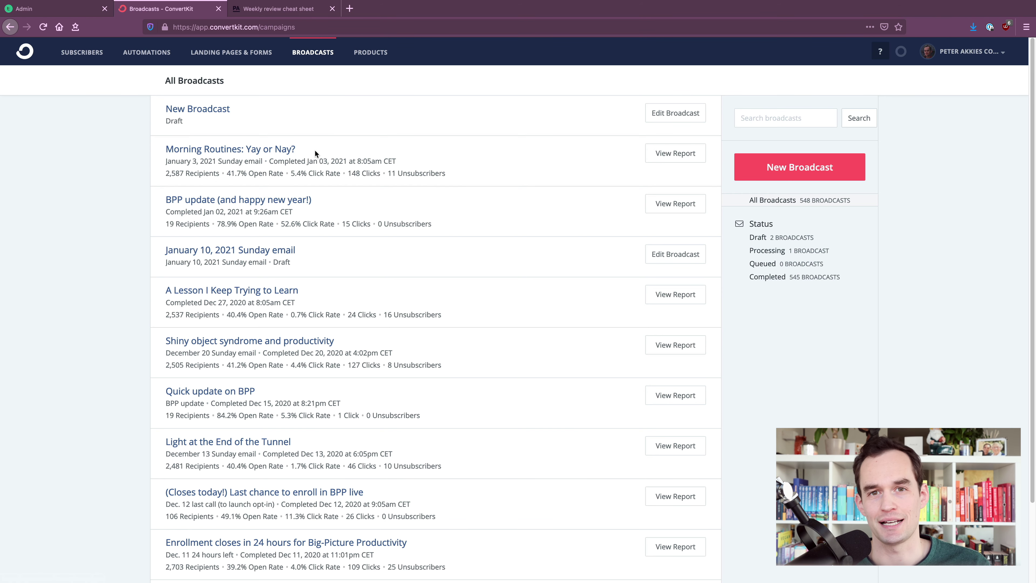
left_click(797, 172)
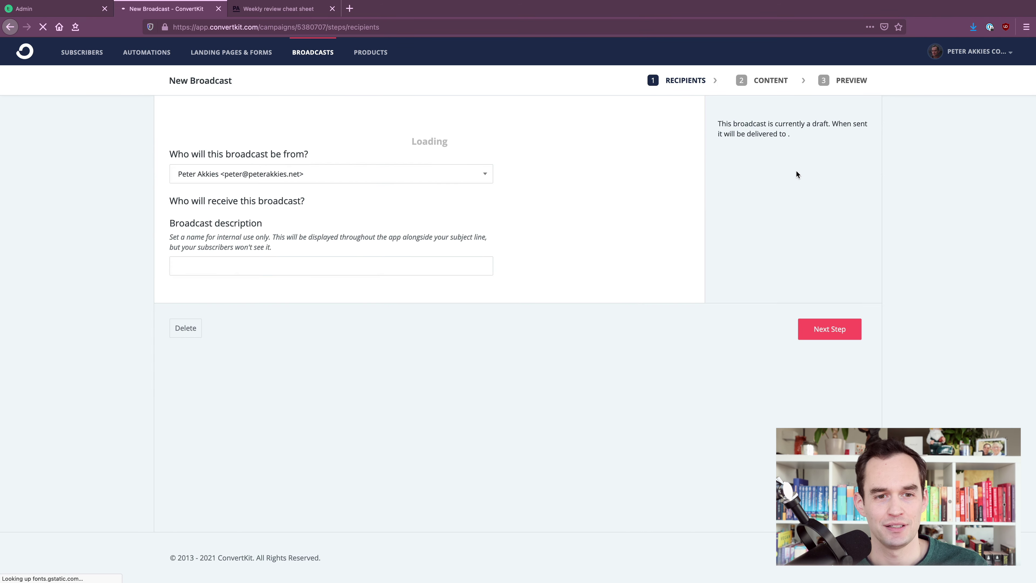
left_click(231, 241)
left_click(233, 256)
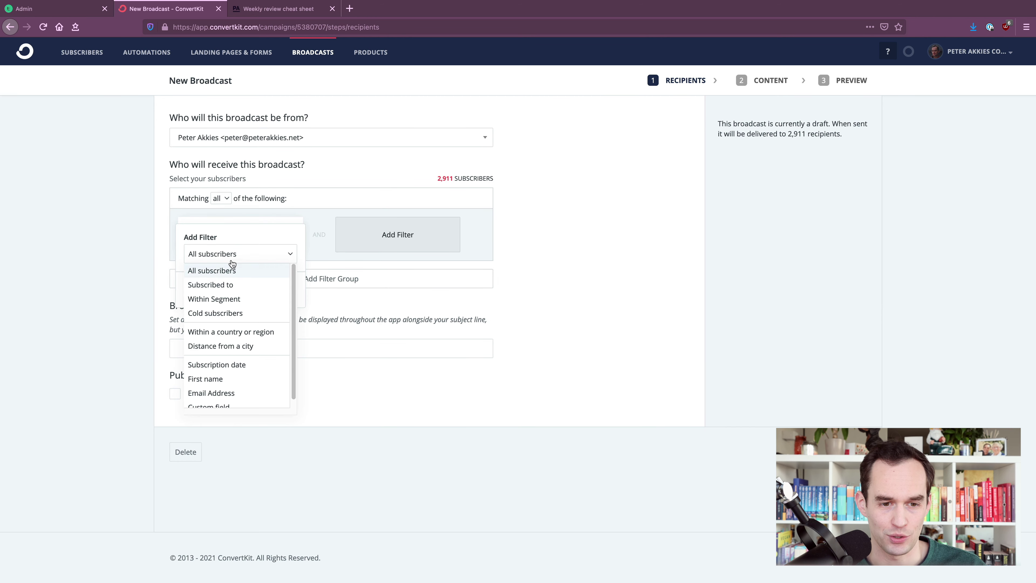
left_click(224, 285)
left_click(225, 276)
left_click(215, 323)
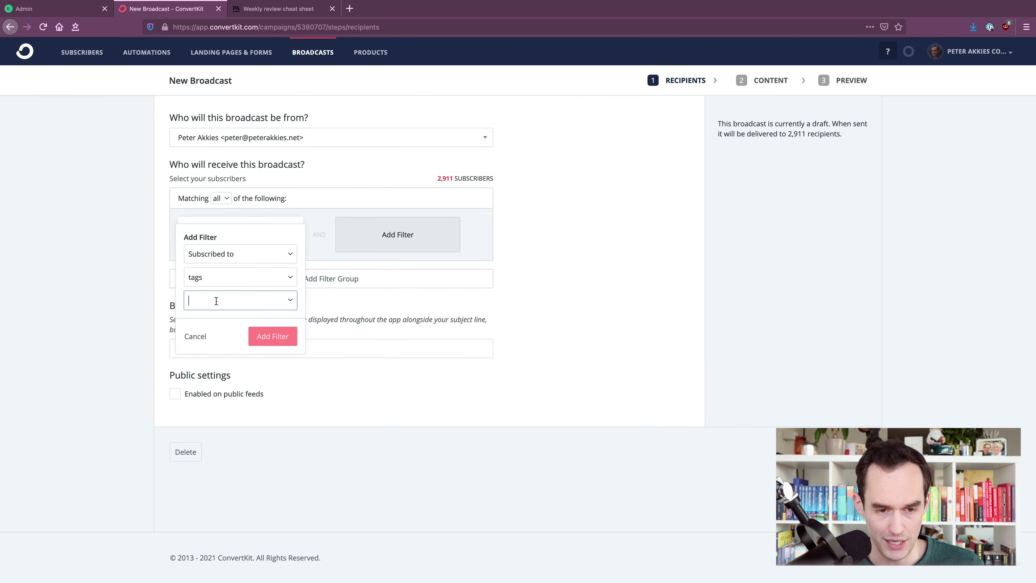
type("weekly")
left_click(219, 317)
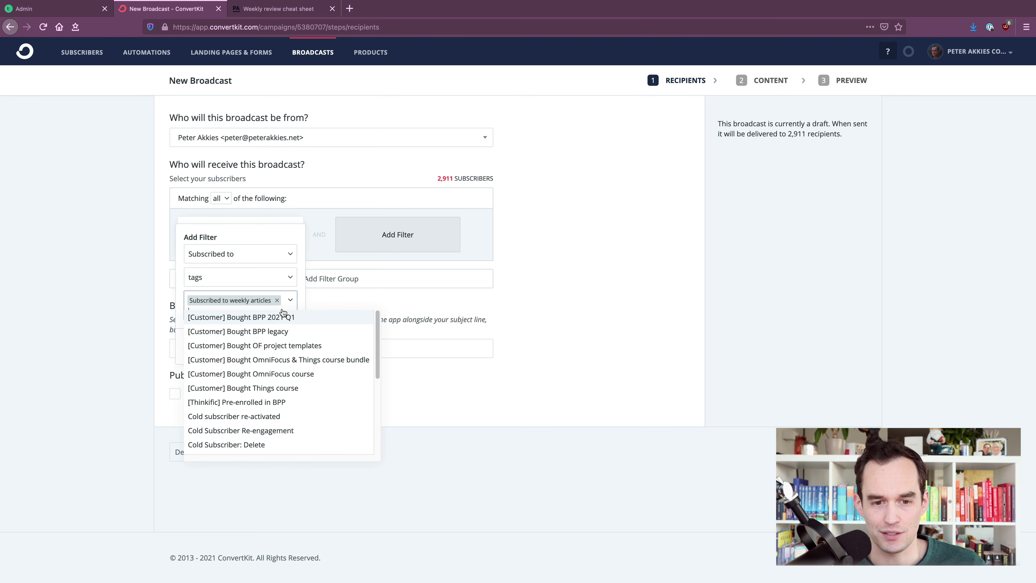
left_click(290, 300)
left_click(277, 346)
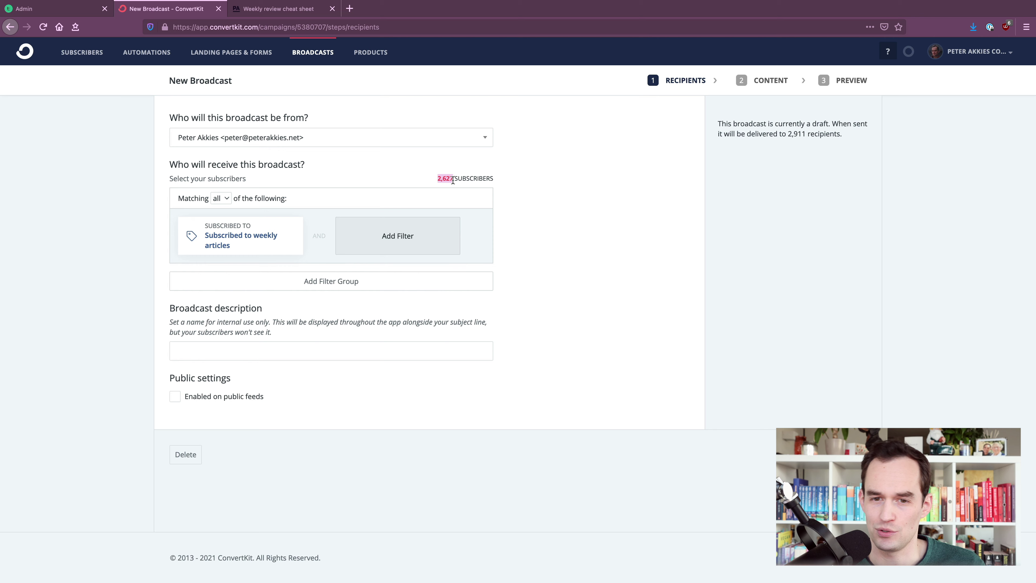
left_click(877, 455)
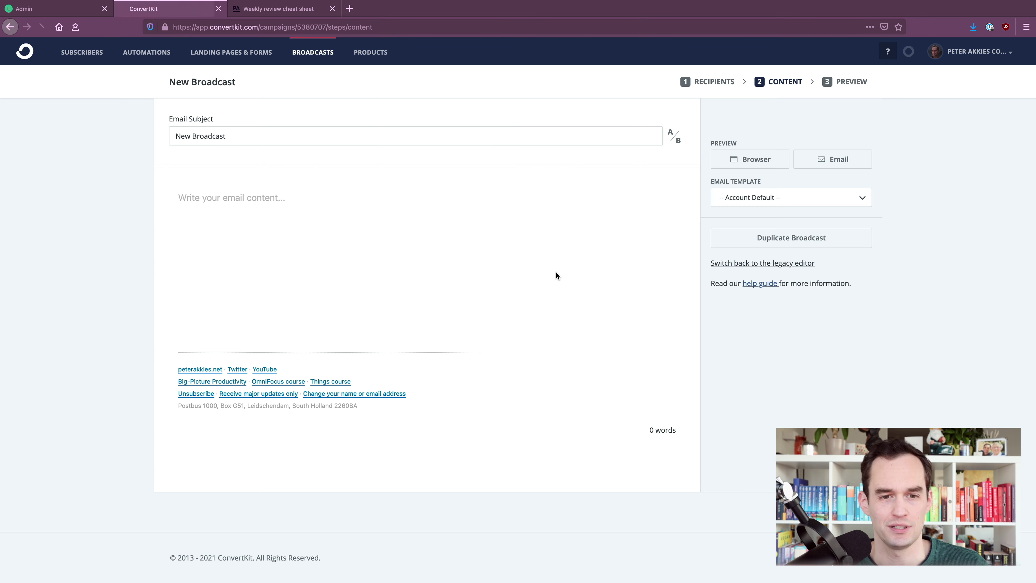
Set the subject 'Sunday email for January 10' and type 'Hey folks,' plus 'I was thinking of this week...'.
key("super+a")
type("Sunday email for ")
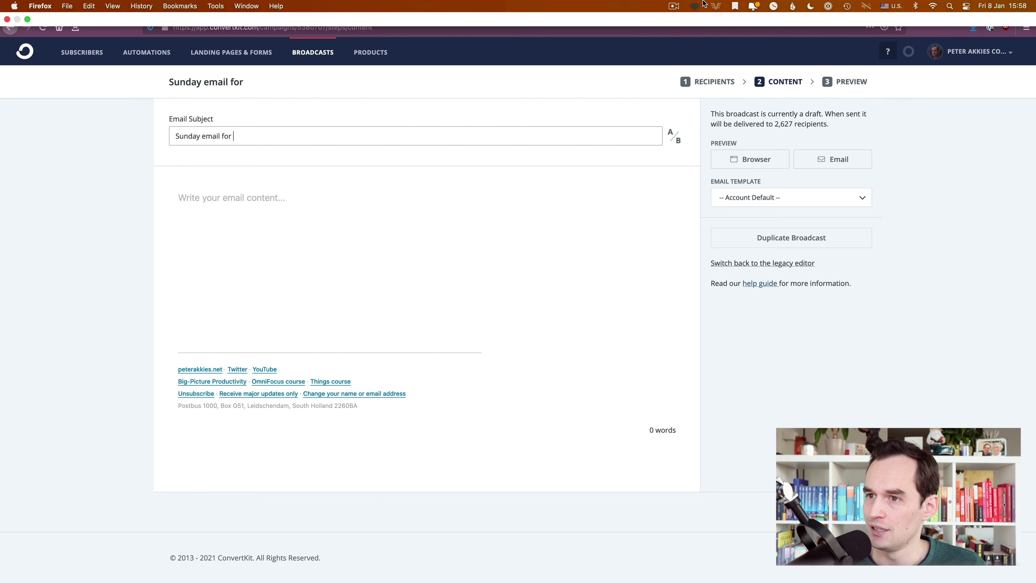
type("January 10")
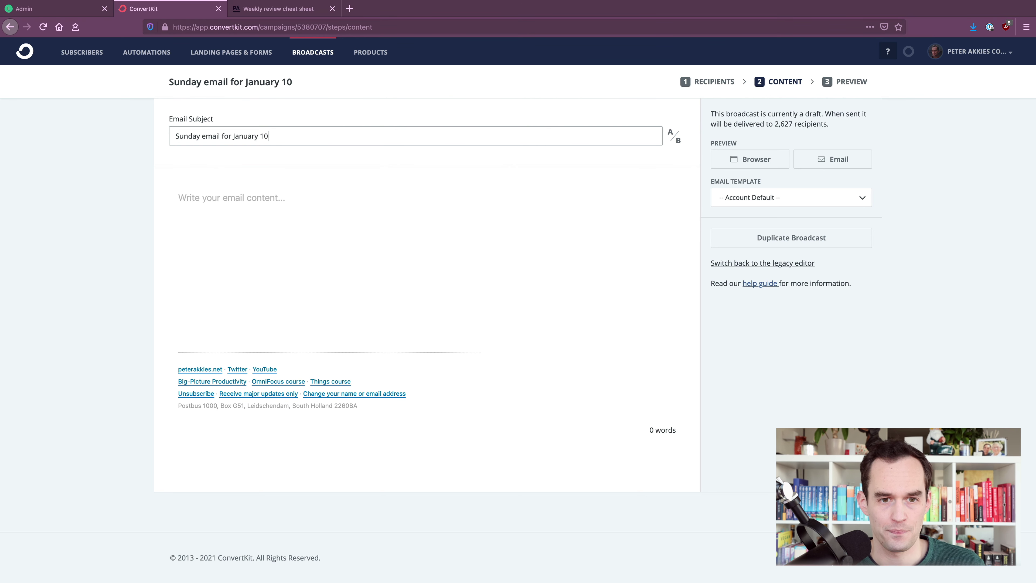
left_click(282, 204)
type("Hey foiks")
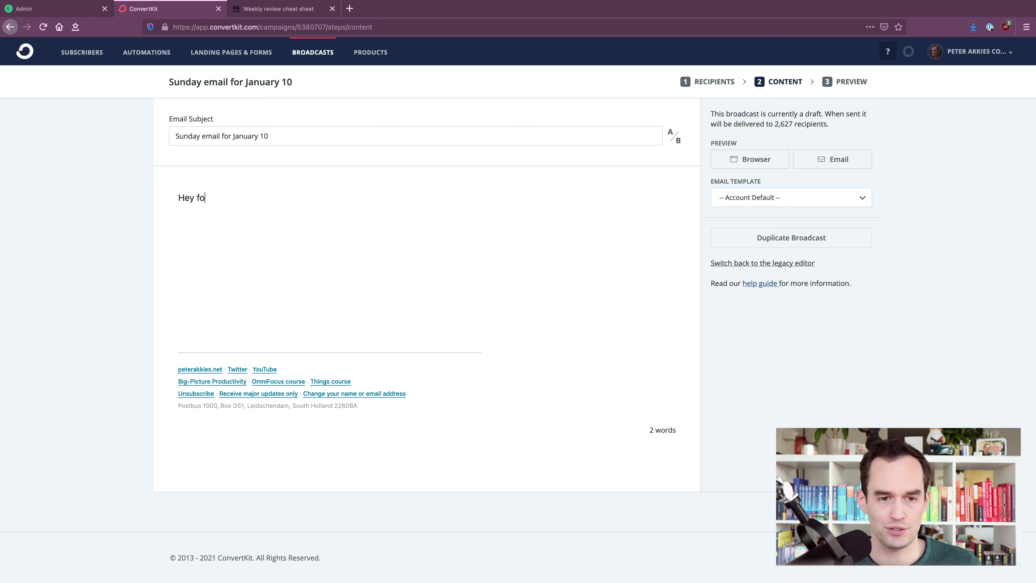
key("BackSpace")
key("BackSpace")
key("BackSpace")
type("lks,")
key("Return")
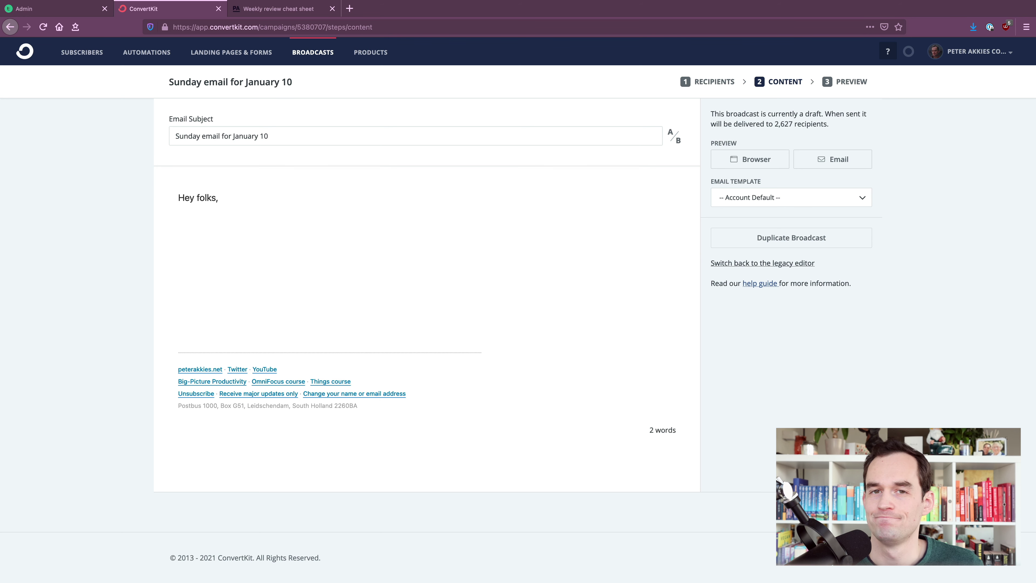
type("This is what I wa")
key("BackSpace")
key("BackSpace")
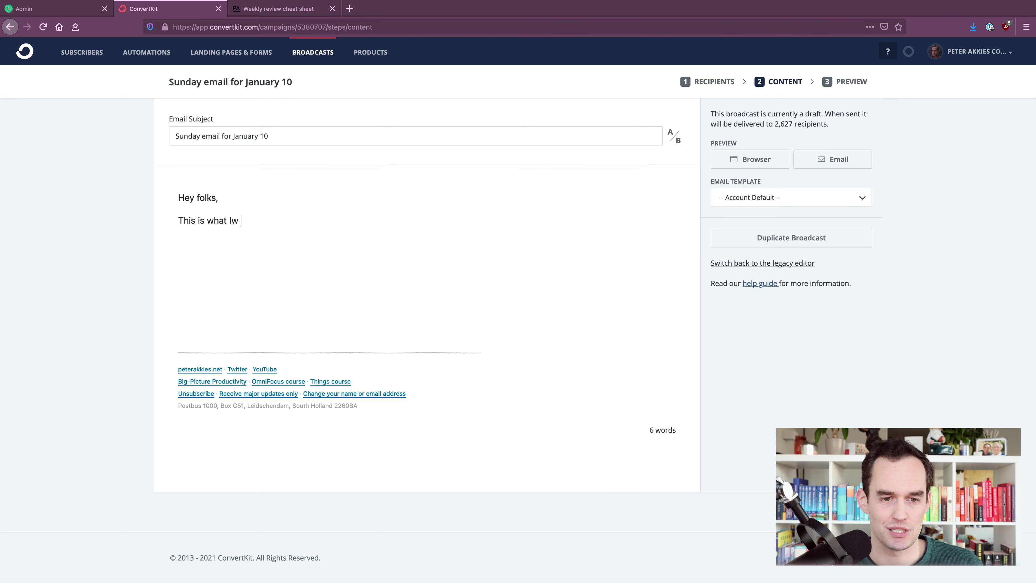
type("I was thinking of this week...")
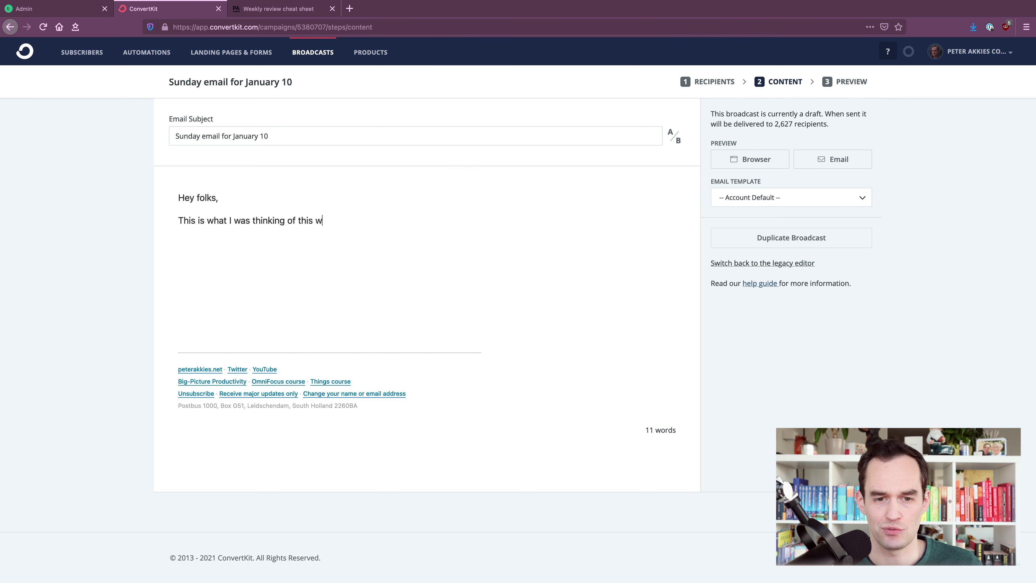
Replace 'folks' with the Subscriber first name personalization, then return to Teachable.
double_click(208, 199)
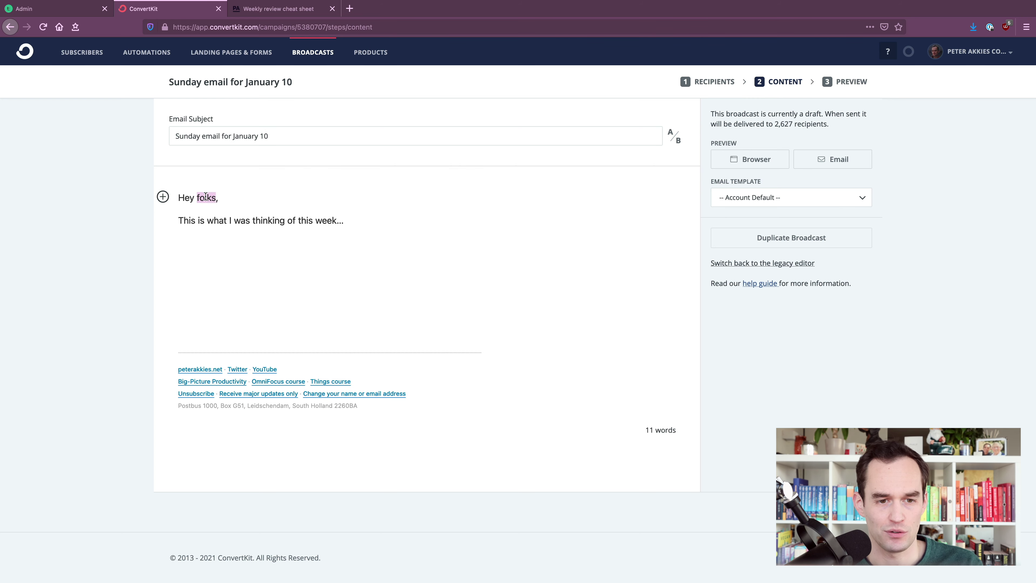
key("BackSpace")
left_click(163, 197)
left_click(193, 231)
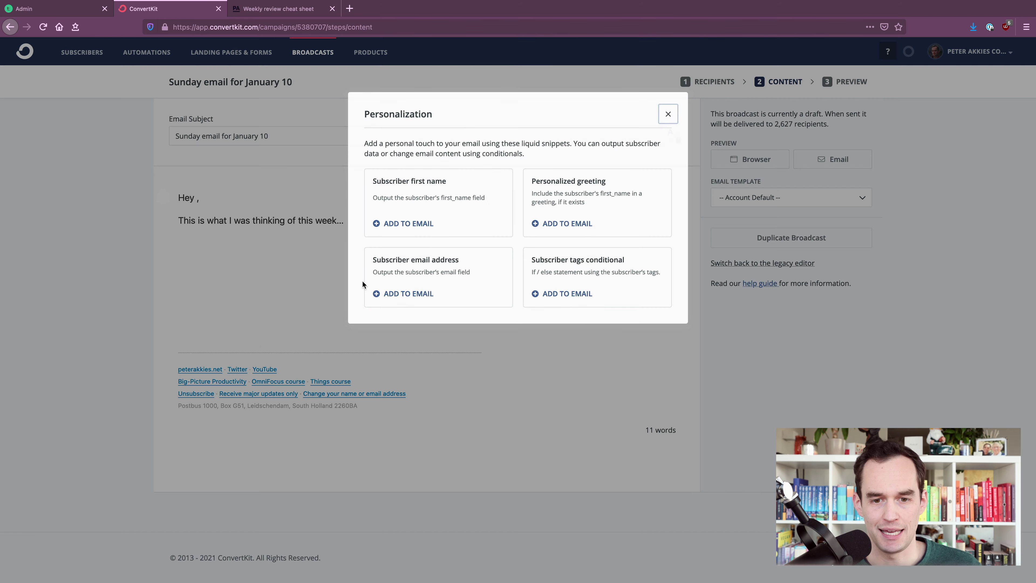
left_click(414, 222)
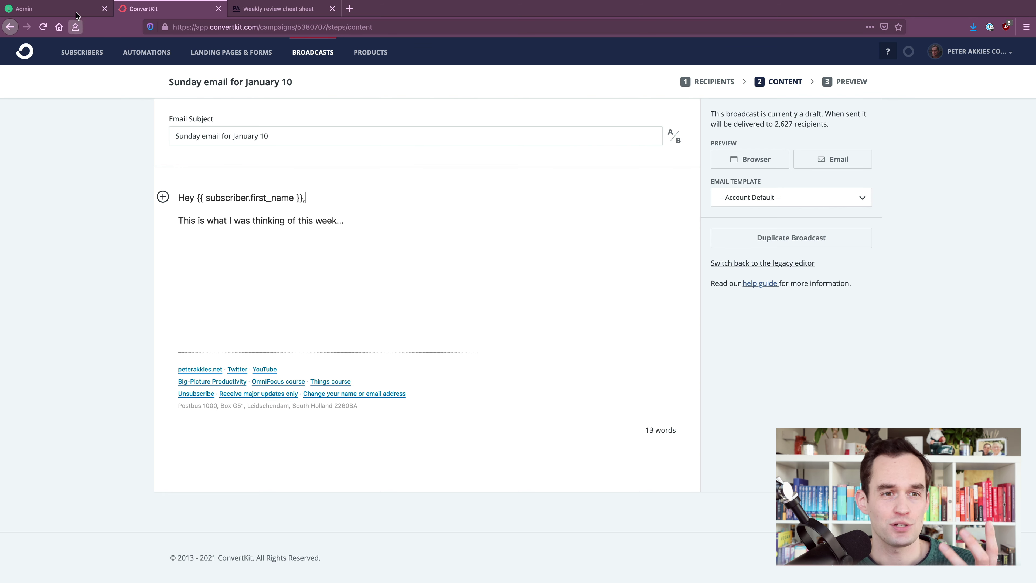
key("ctrl+shift+Tab")
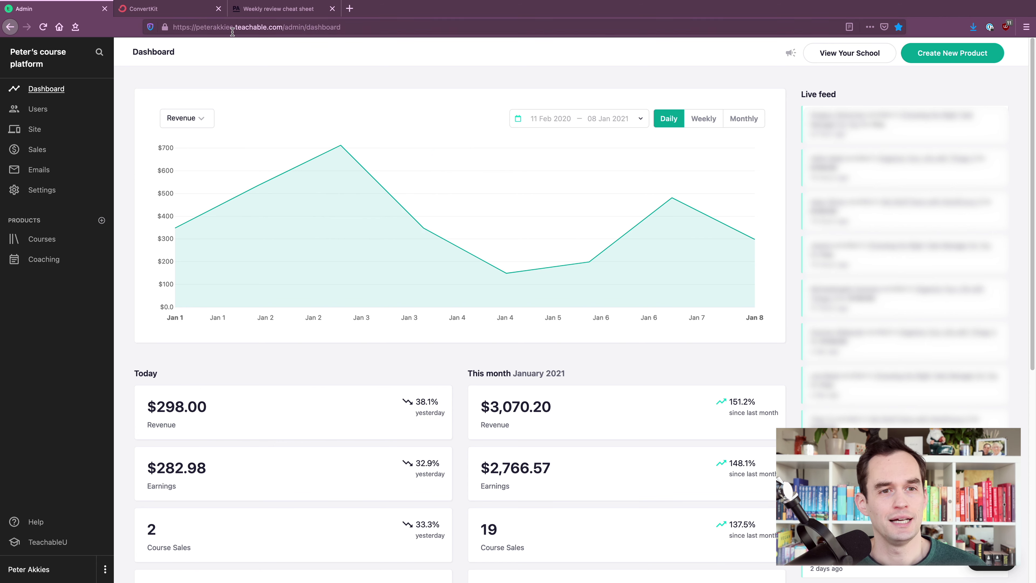
Pass through ConvertKit's Subscribers overview and switch to the Weekly Review Cheat Sheet page.
left_click(189, 15)
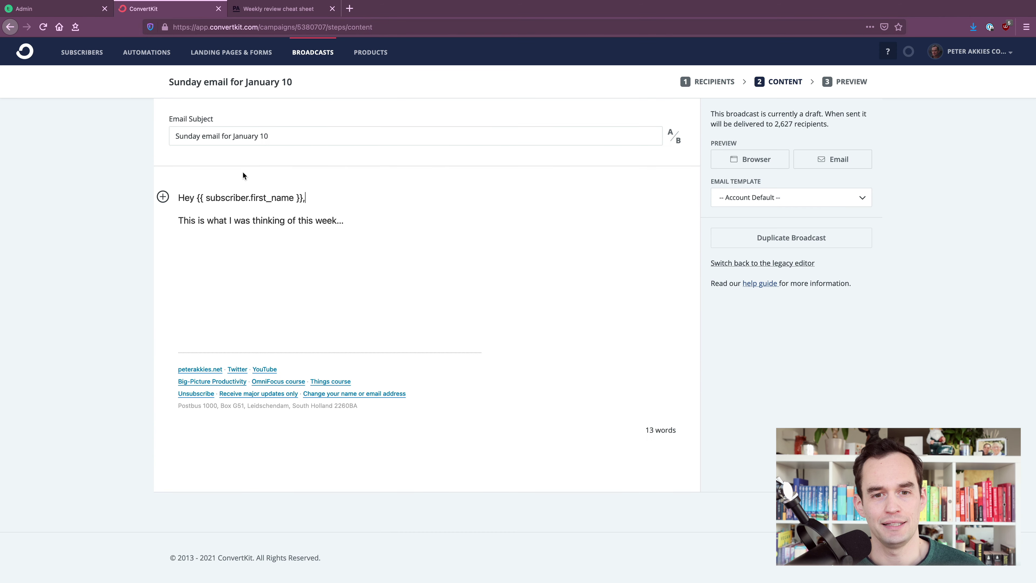
left_click(83, 53)
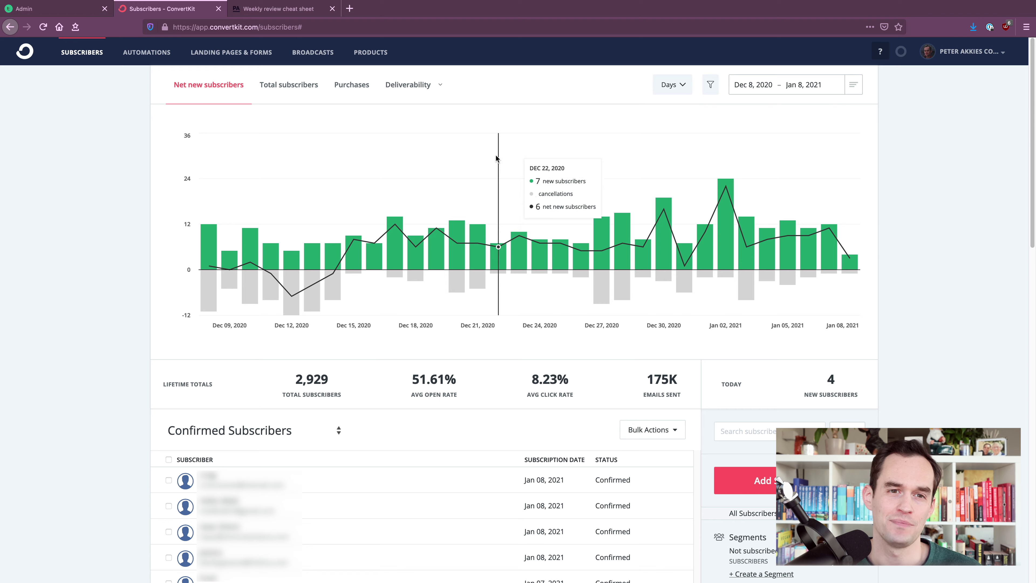
left_click(279, 9)
scroll(603, 200, "up", 6)
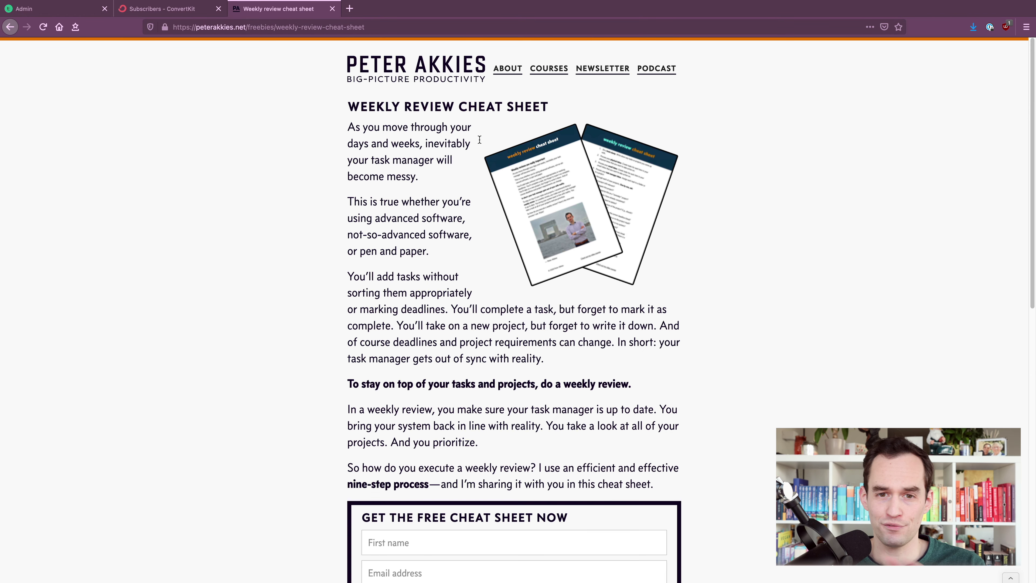